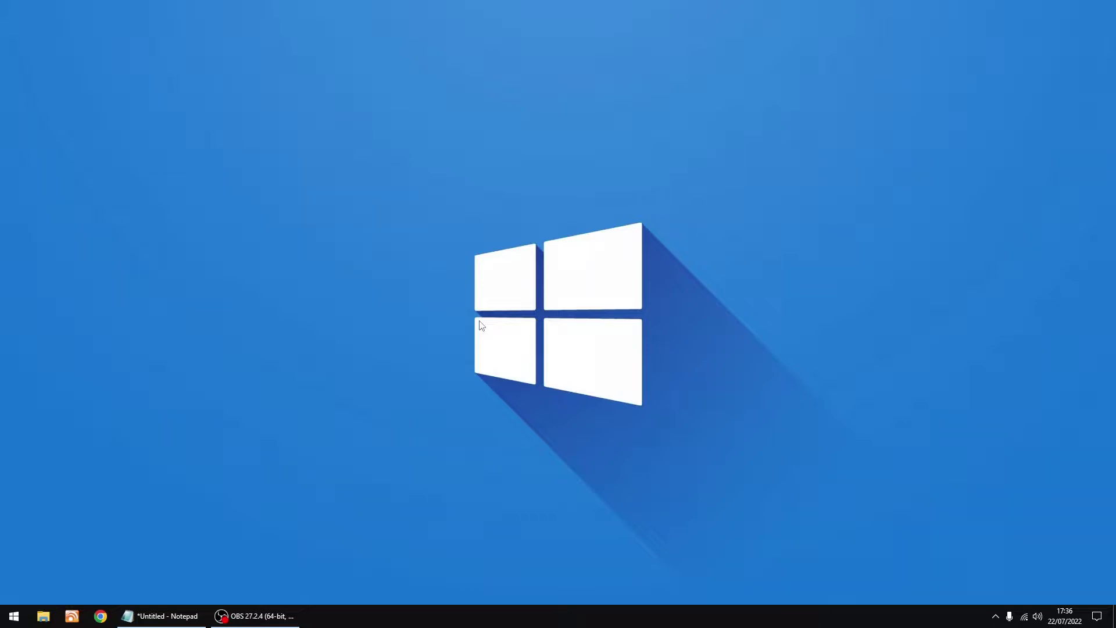
Extract JogglerHD Meters.7z in Downloads to a JogglerHD Meters folder and check its seven VU_Meter files
{"action": "left_click", "coordinate": [43, 616]}
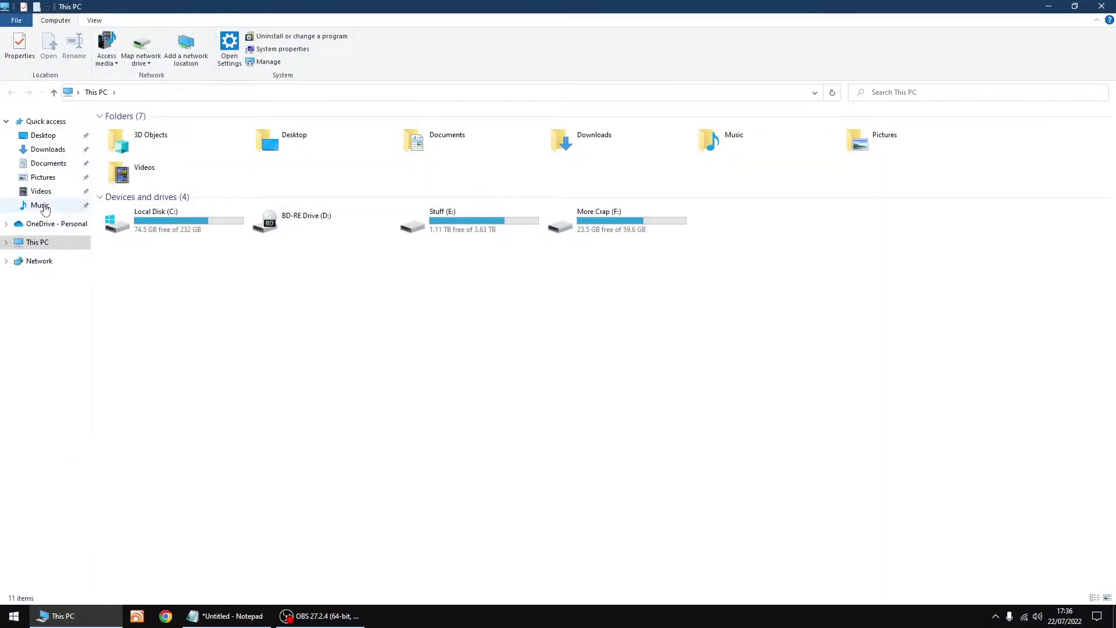
{"action": "left_click", "coordinate": [51, 153]}
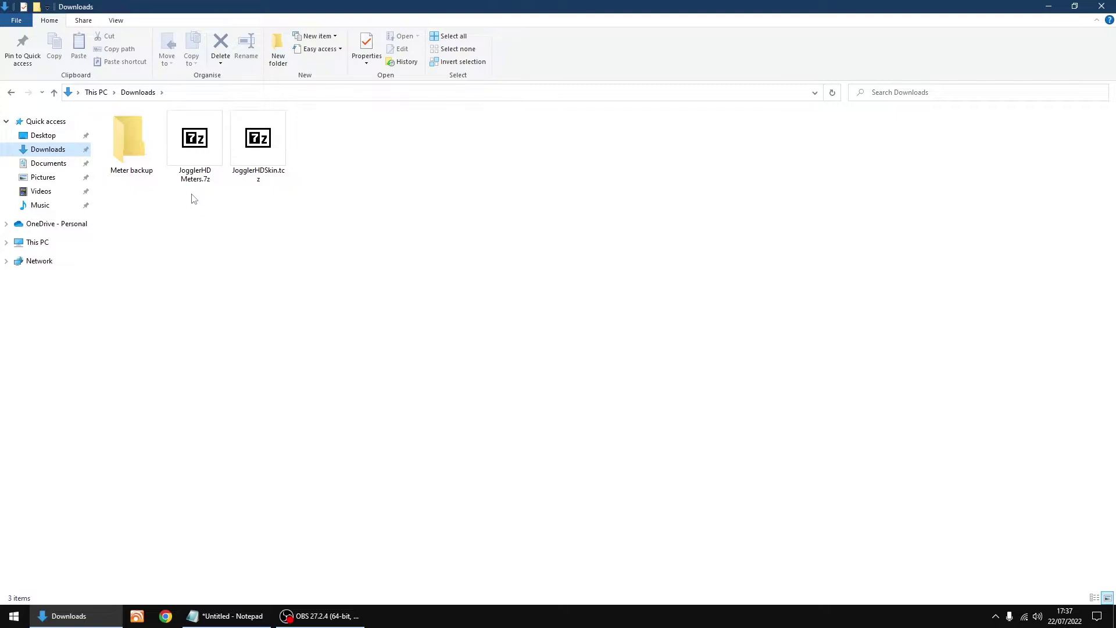
{"action": "right_click", "coordinate": [190, 141]}
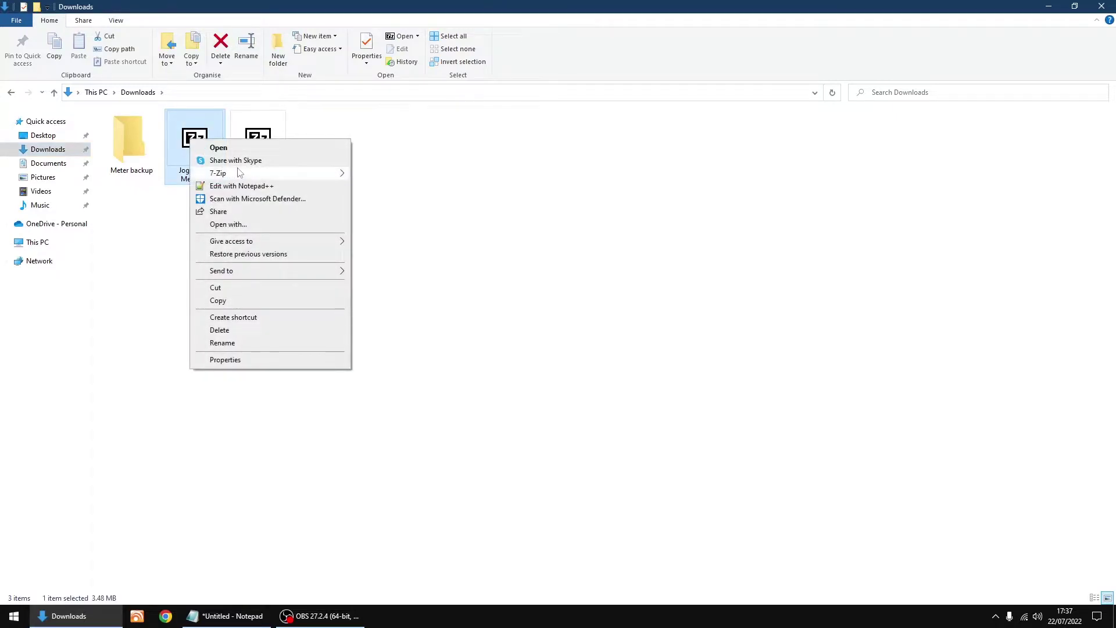
{"action": "mouse_move", "coordinate": [239, 172]}
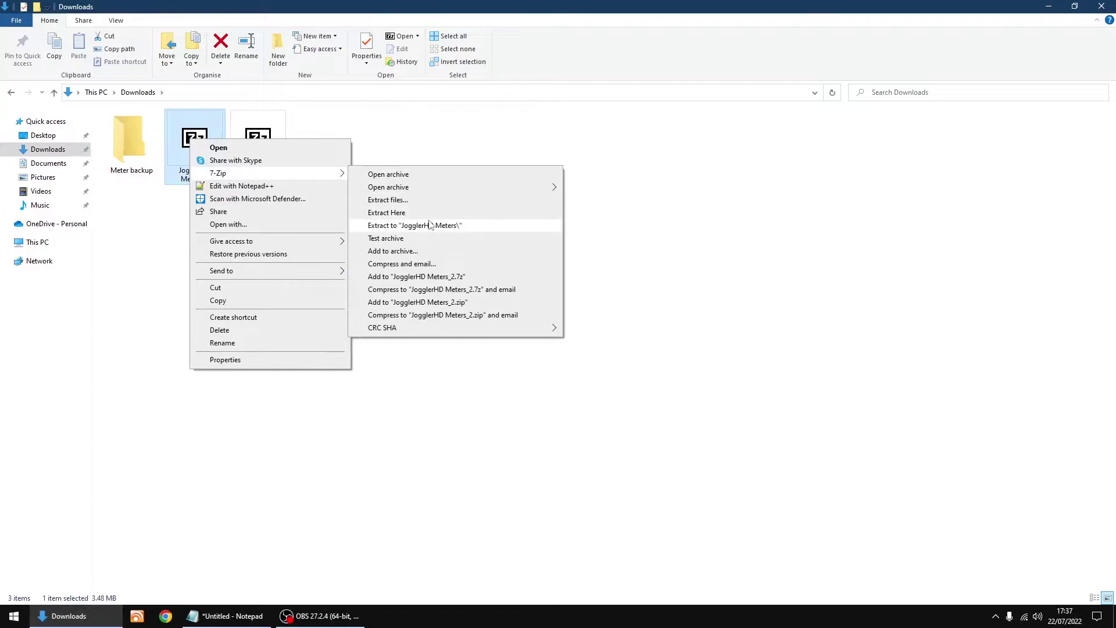
{"action": "left_click", "coordinate": [430, 225]}
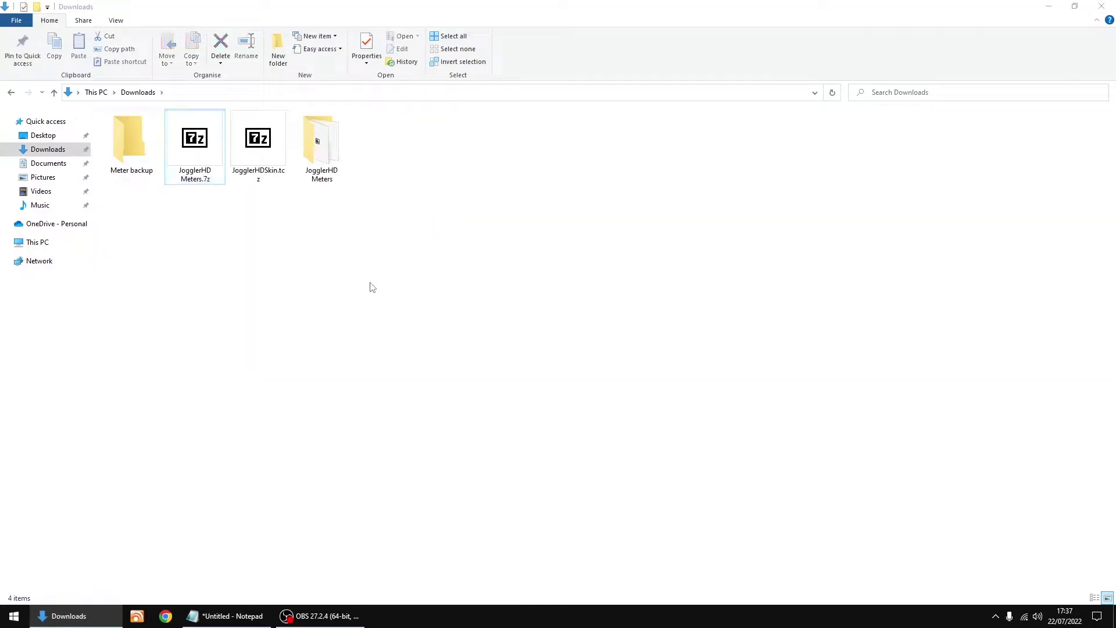
{"action": "double_click", "coordinate": [314, 153]}
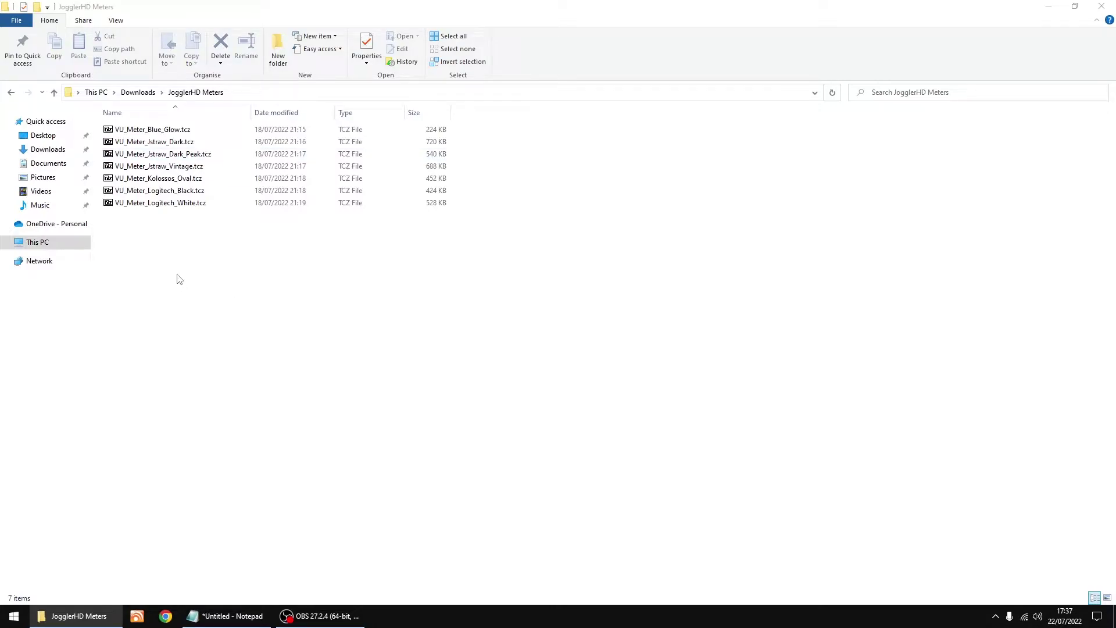
{"action": "left_click", "coordinate": [11, 93]}
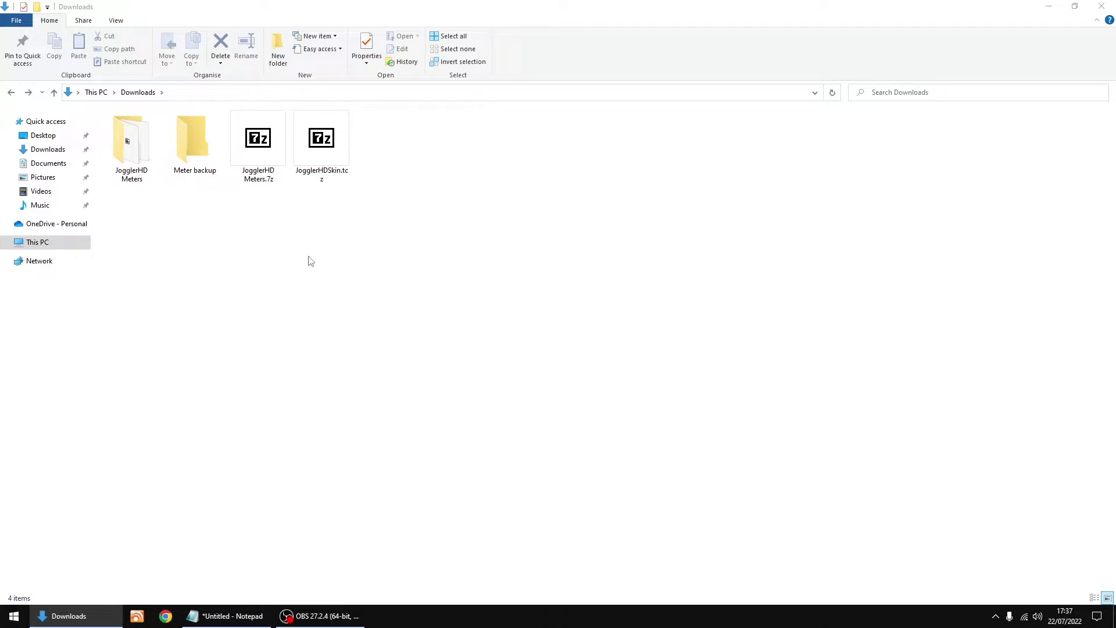
Launch WinSCP from the Start menu and begin a New Site
{"action": "left_click", "coordinate": [13, 616]}
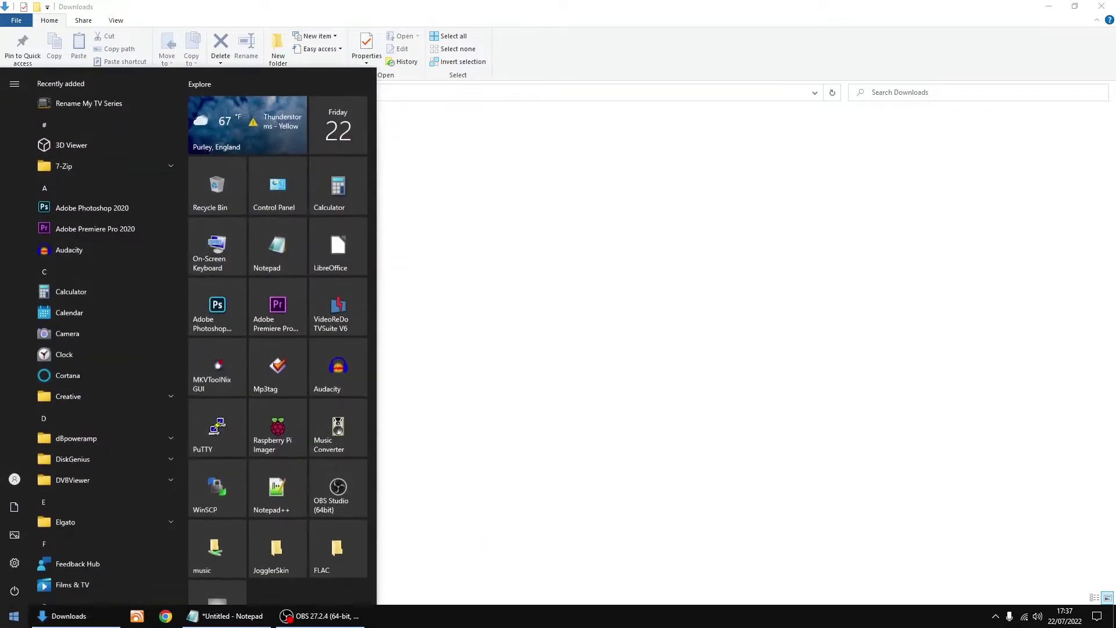
{"action": "left_click", "coordinate": [217, 482]}
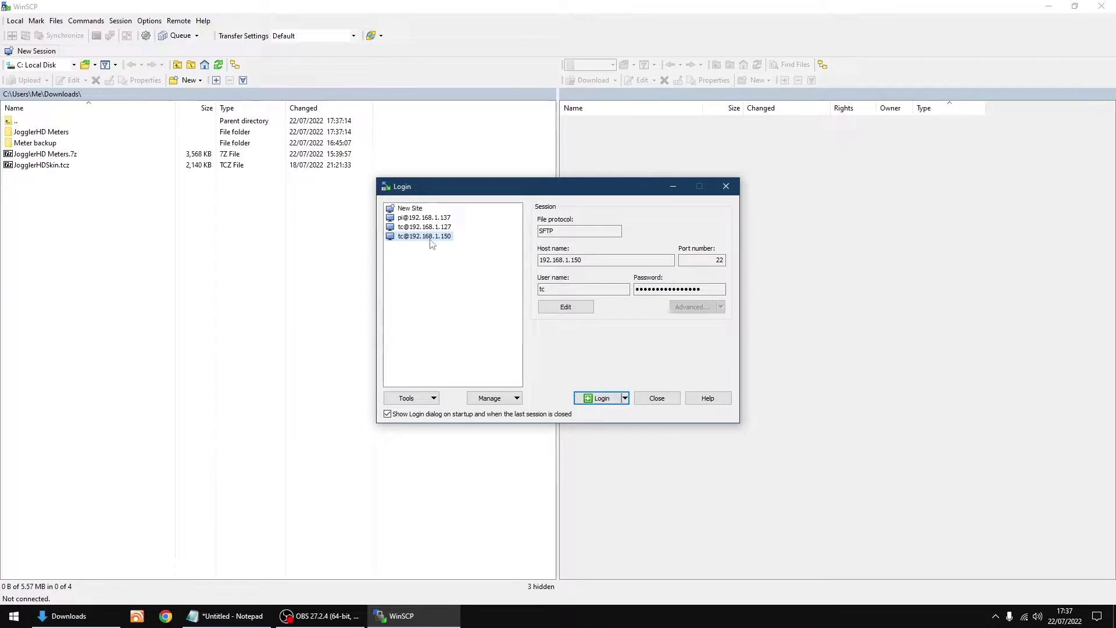
{"action": "left_click", "coordinate": [412, 211]}
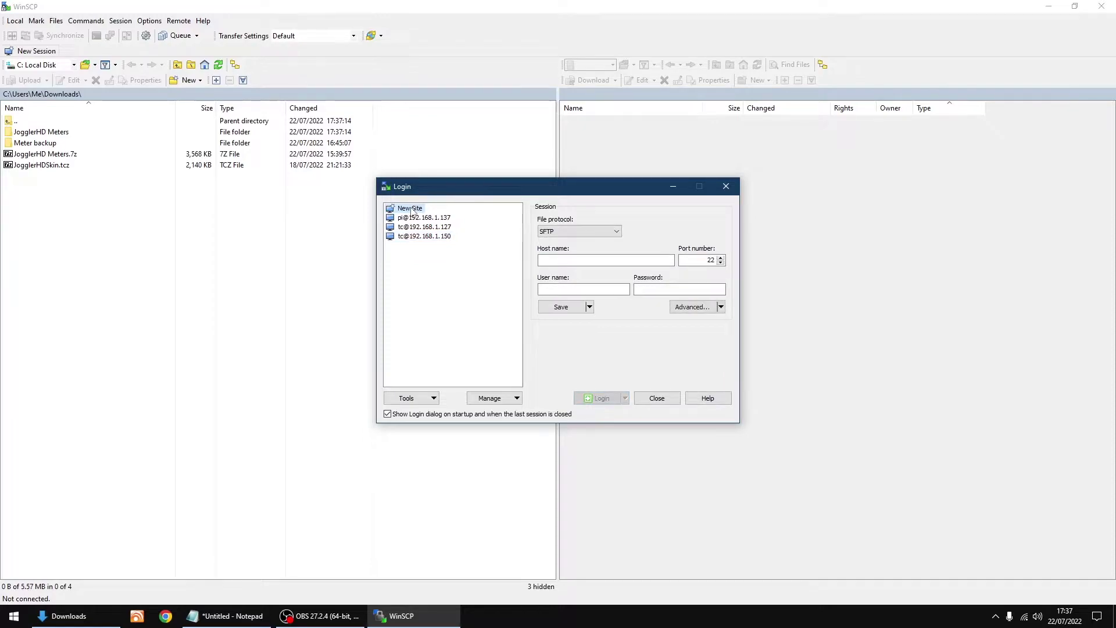
Enter host 192.168.1.181 with the player's user name and password
{"action": "left_click", "coordinate": [558, 261]}
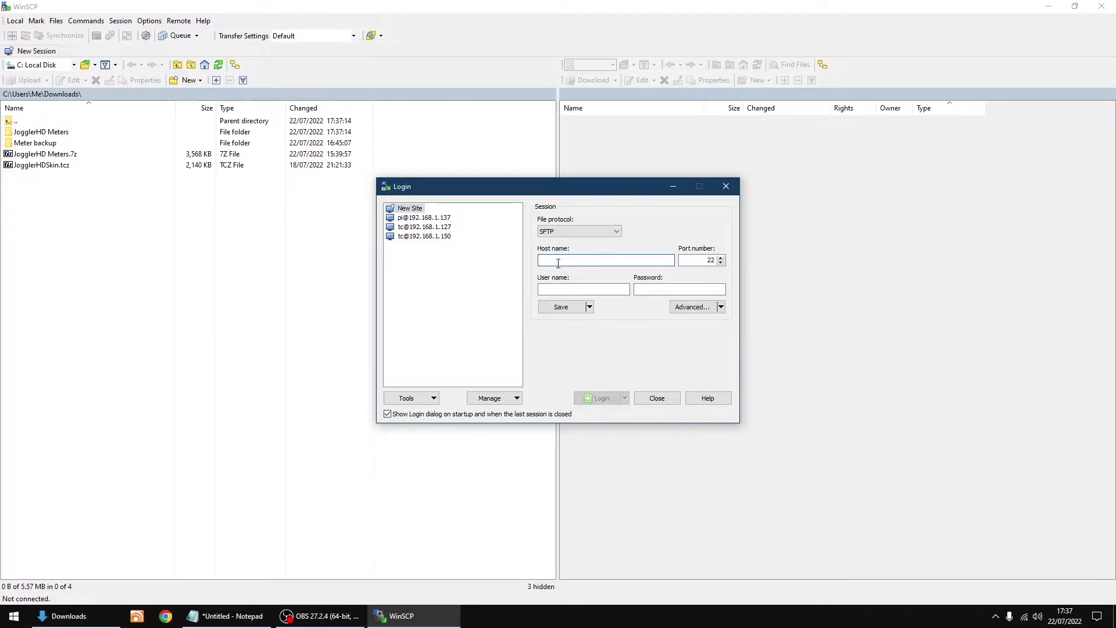
{"action": "type", "text": "192.168.1.181"}
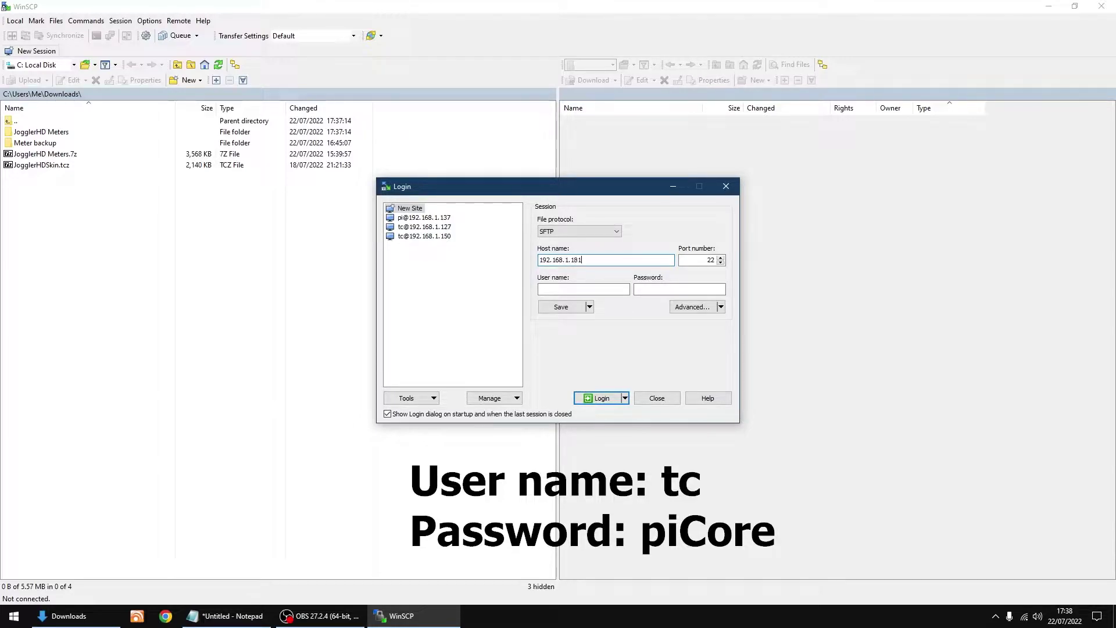
{"action": "left_click", "coordinate": [581, 290]}
{"action": "type", "text": "tc"}
{"action": "left_click", "coordinate": [639, 289]}
{"action": "left_click", "coordinate": [589, 307]}
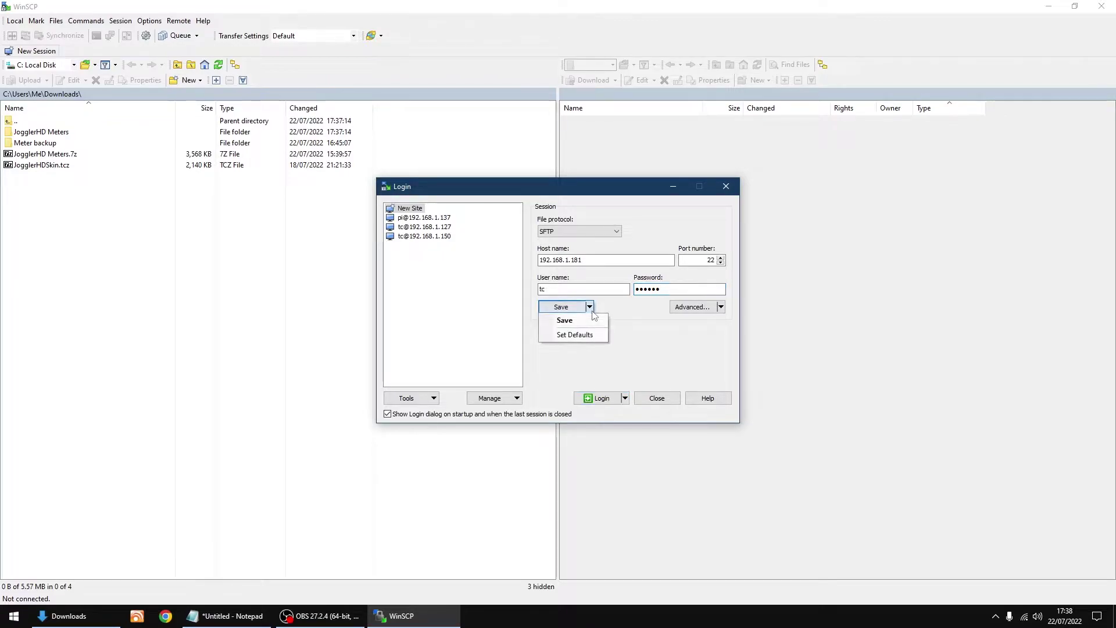
{"action": "left_click", "coordinate": [584, 323]}
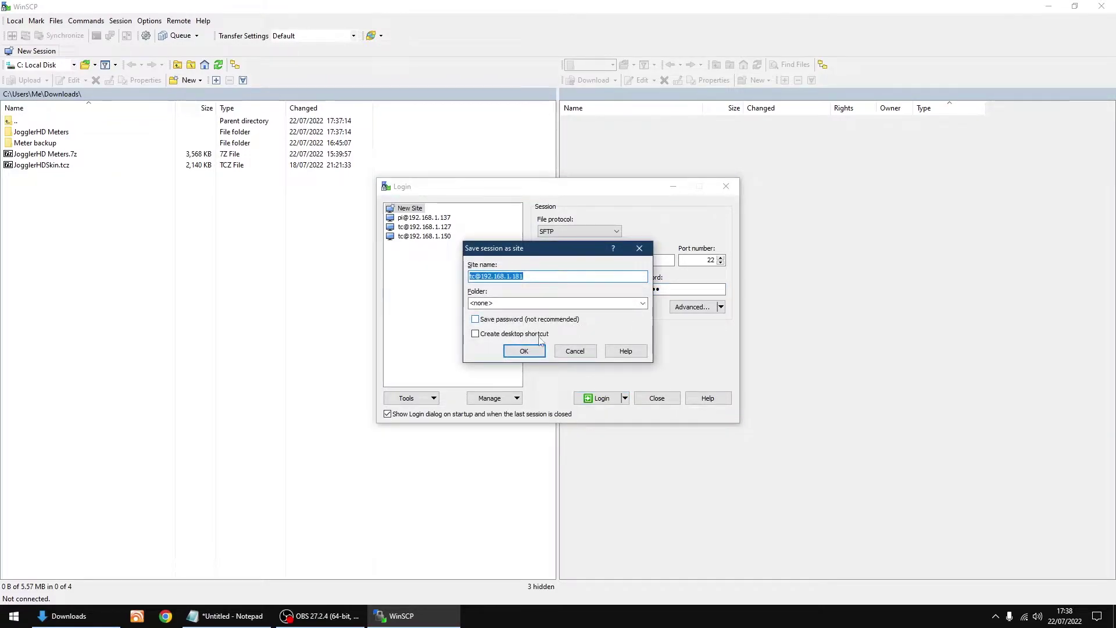
{"action": "left_click", "coordinate": [479, 323]}
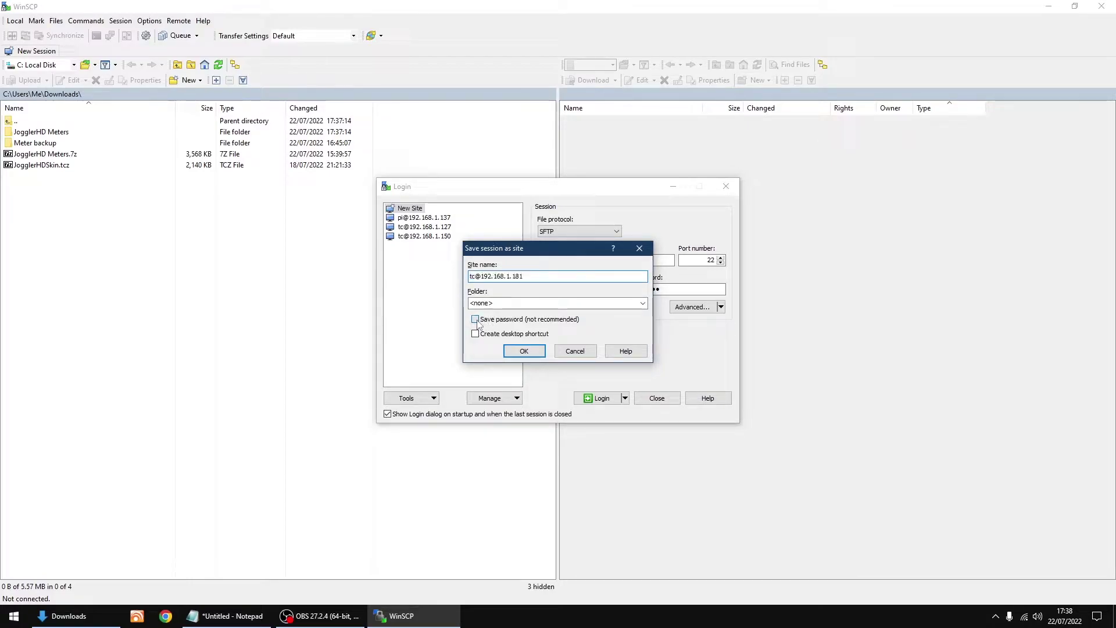
{"action": "left_click", "coordinate": [525, 352]}
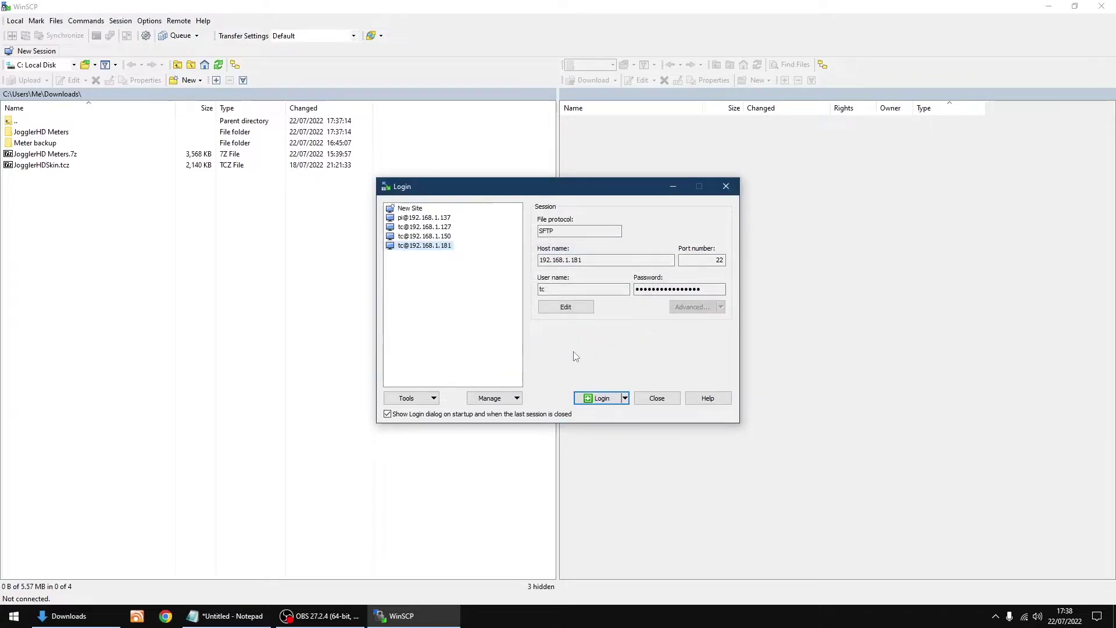
{"action": "left_click", "coordinate": [601, 398]}
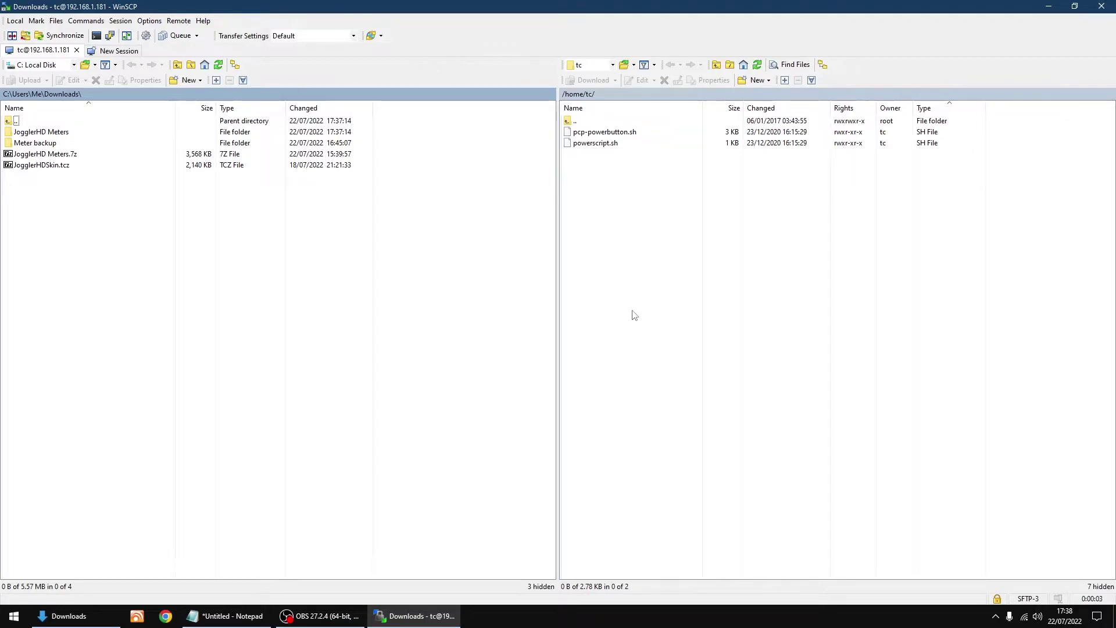
Navigate the remote pane from root through mnt and mmcblk0p2 into the tce folder
{"action": "left_click", "coordinate": [613, 65]}
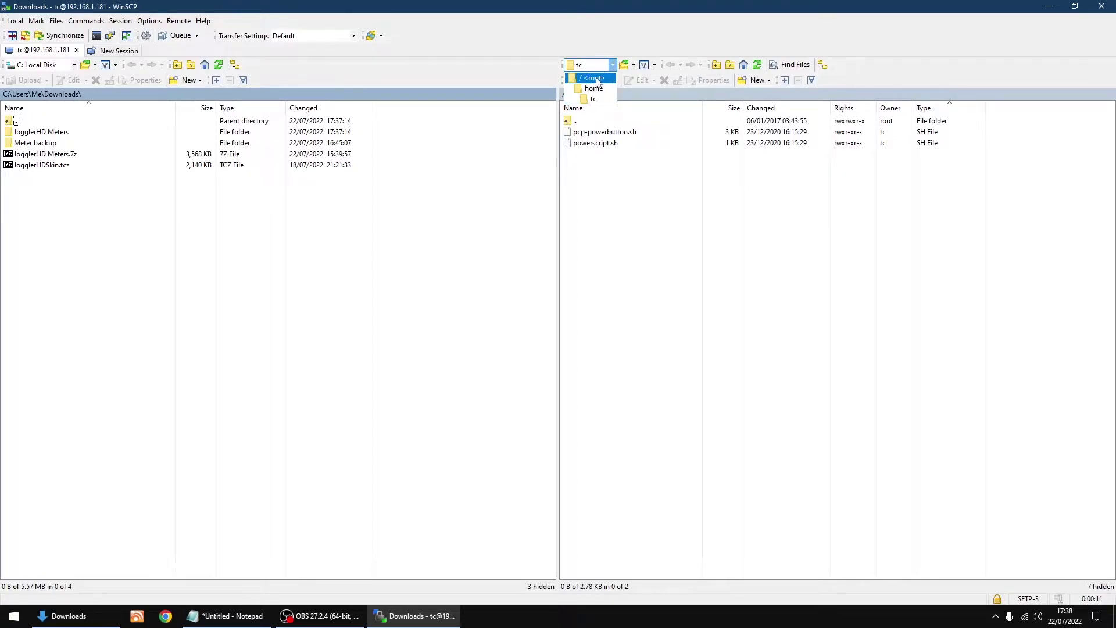
{"action": "left_click", "coordinate": [597, 79]}
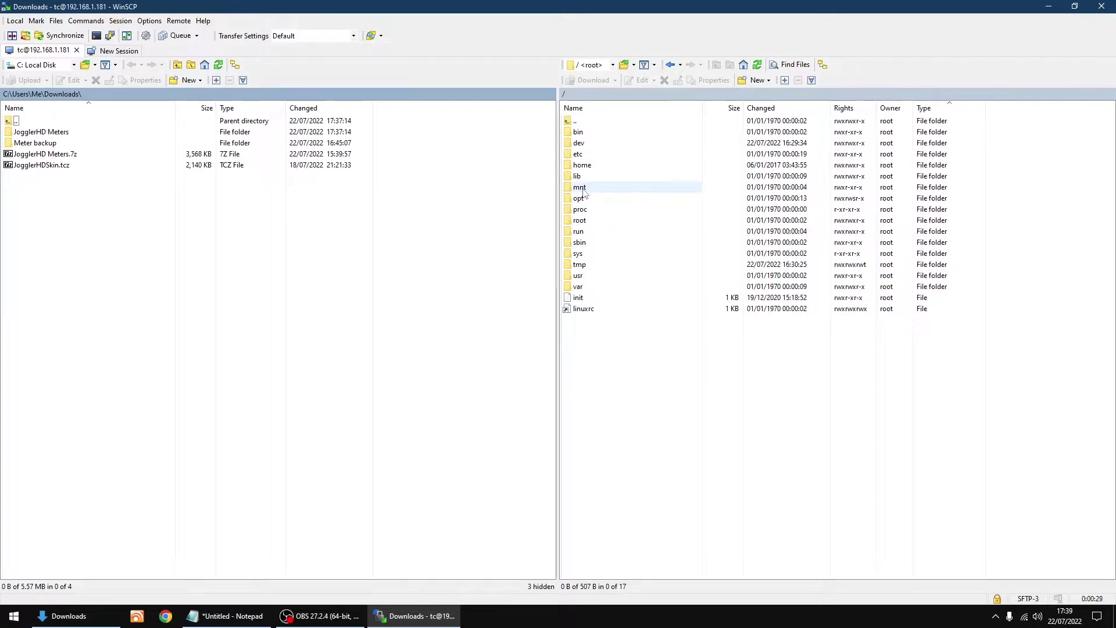
{"action": "double_click", "coordinate": [581, 191]}
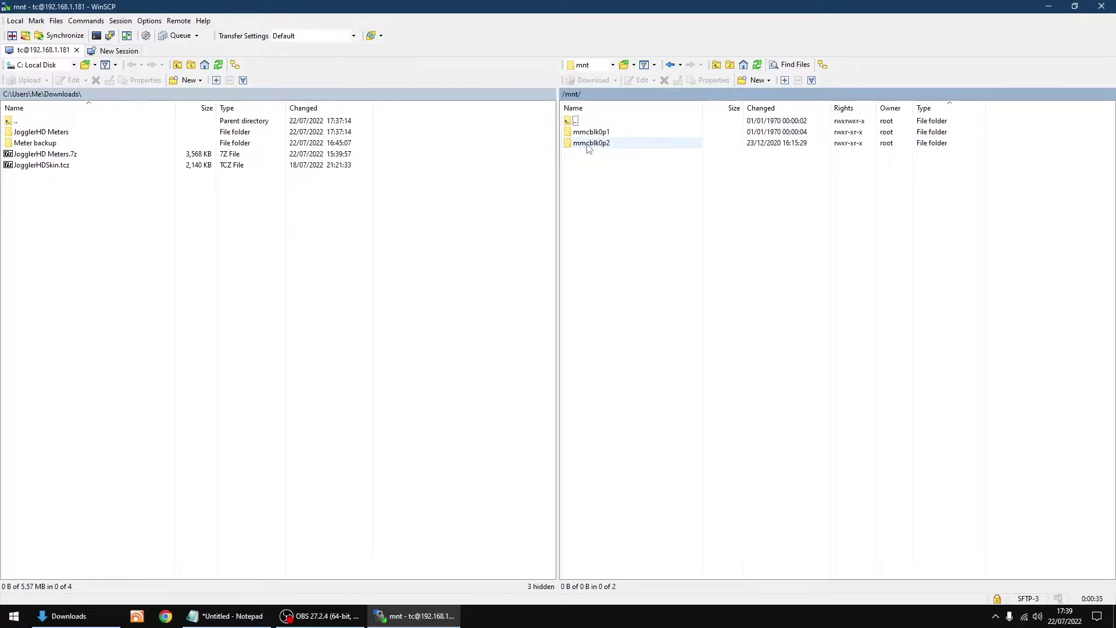
{"action": "double_click", "coordinate": [588, 143]}
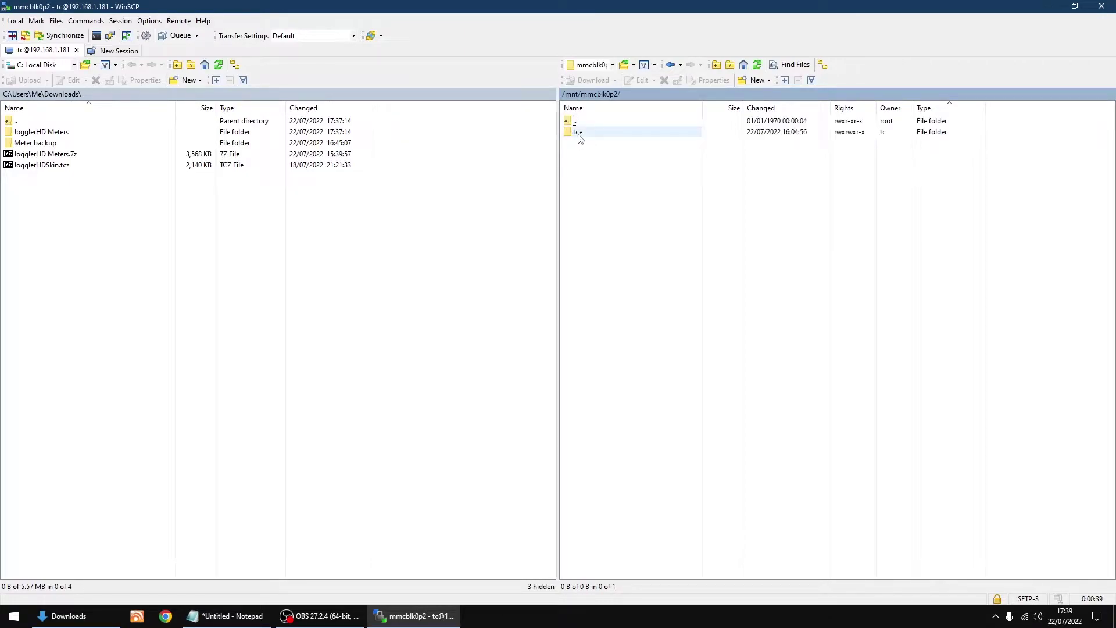
{"action": "left_click", "coordinate": [579, 137]}
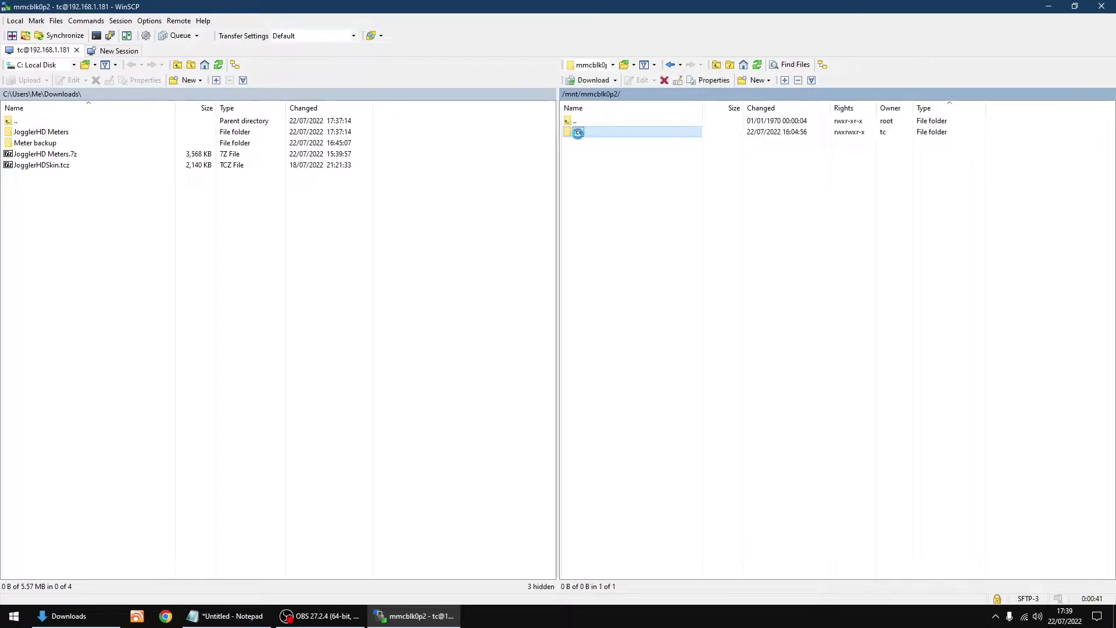
{"action": "double_click", "coordinate": [579, 138]}
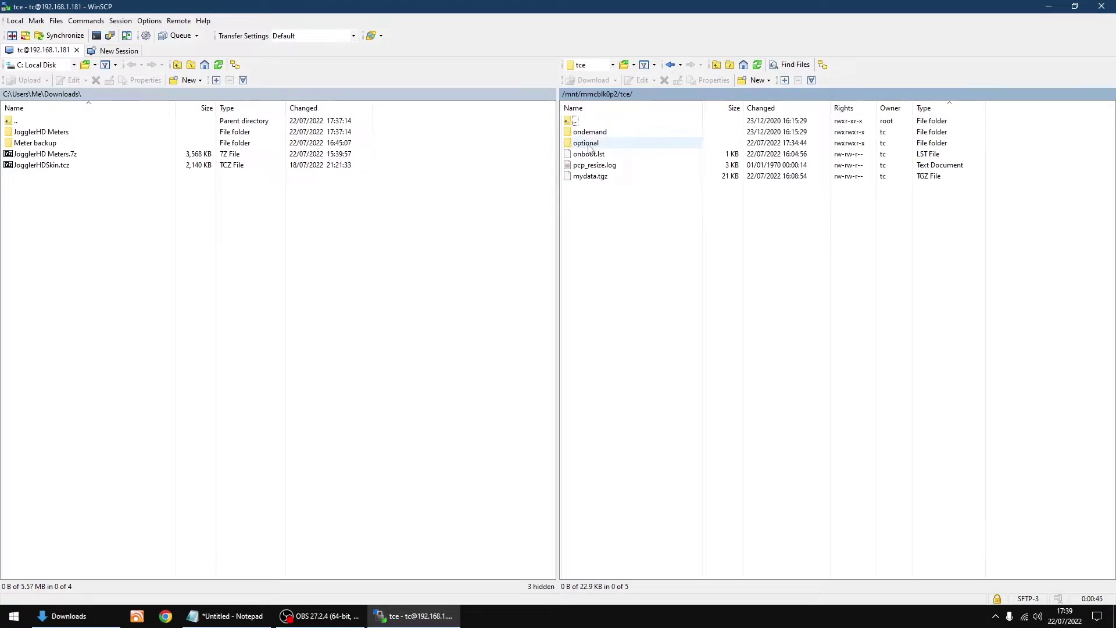
Open the remote optional folder and select the seven existing VU_Meter files
{"action": "double_click", "coordinate": [587, 143]}
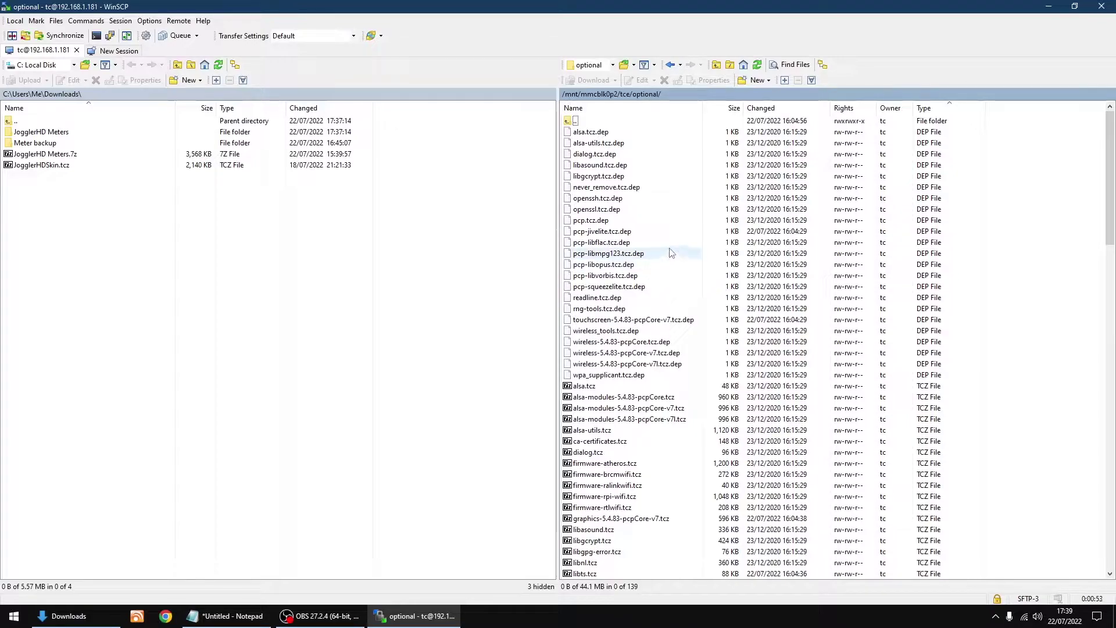
{"action": "scroll", "coordinate": [668, 273], "scroll_direction": "down", "scroll_amount": 4}
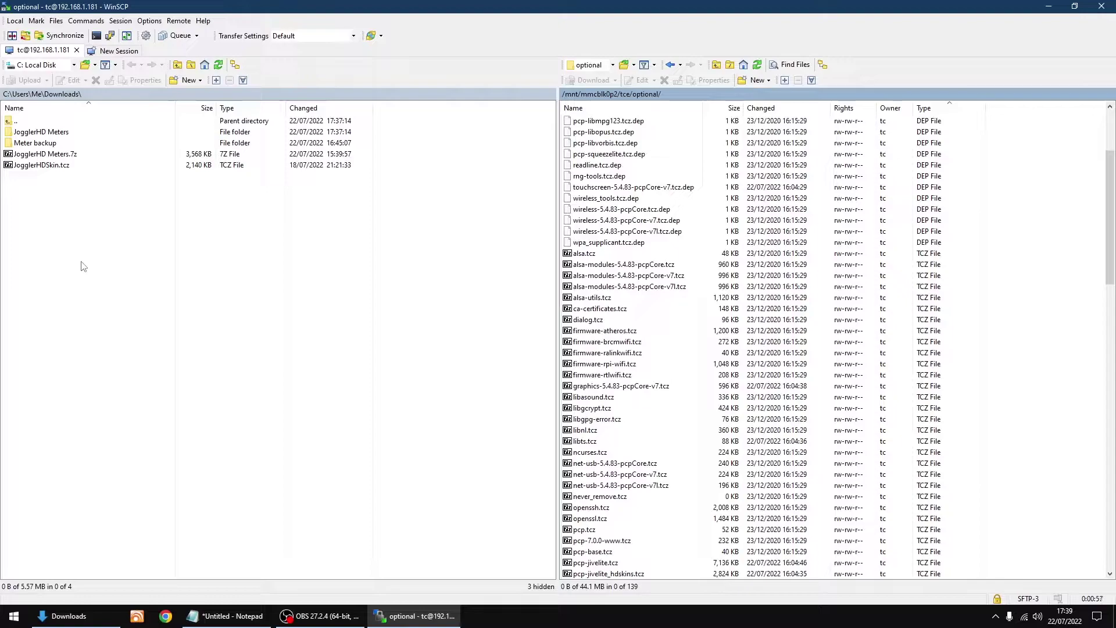
{"action": "scroll", "coordinate": [721, 343], "scroll_direction": "down", "scroll_amount": 7}
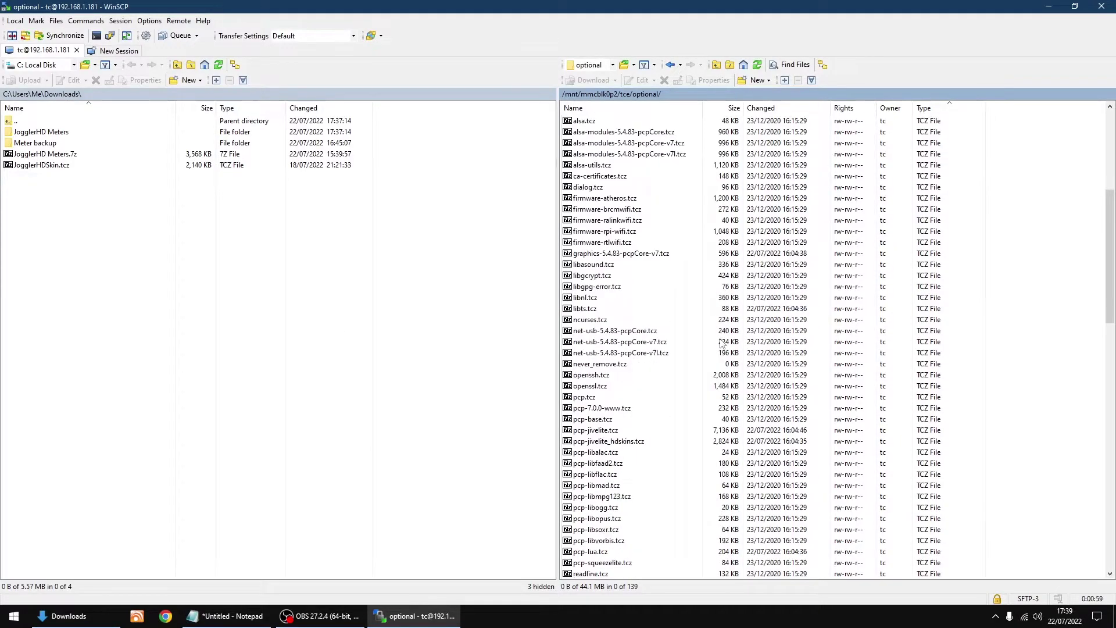
{"action": "scroll", "coordinate": [720, 343], "scroll_direction": "down", "scroll_amount": 6}
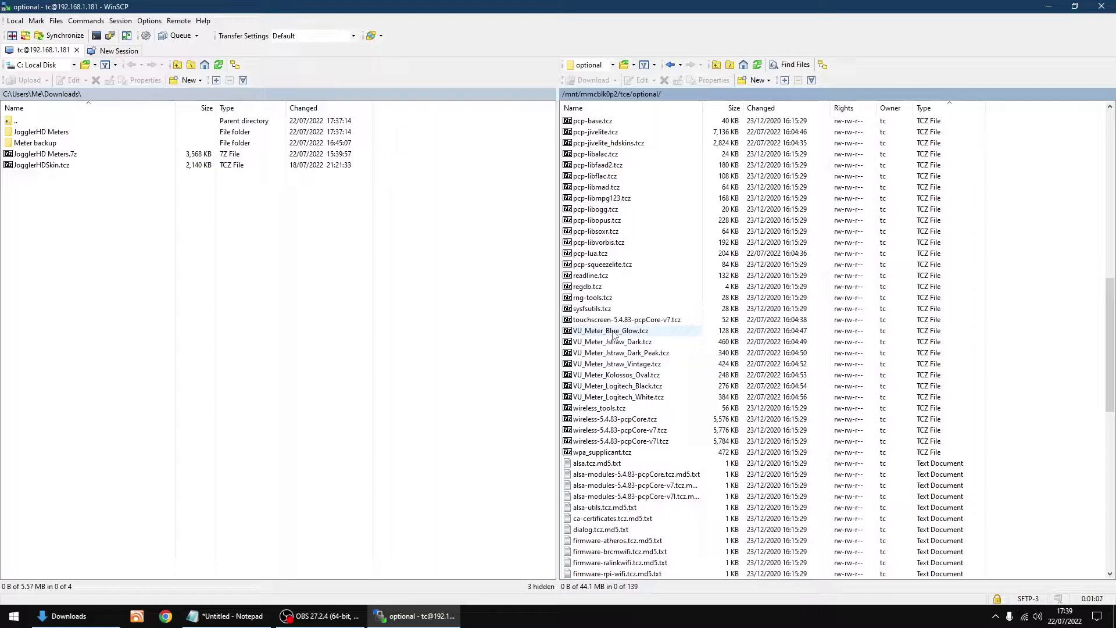
{"action": "left_click_drag", "start_coordinate": [967, 336], "coordinate": [631, 403]}
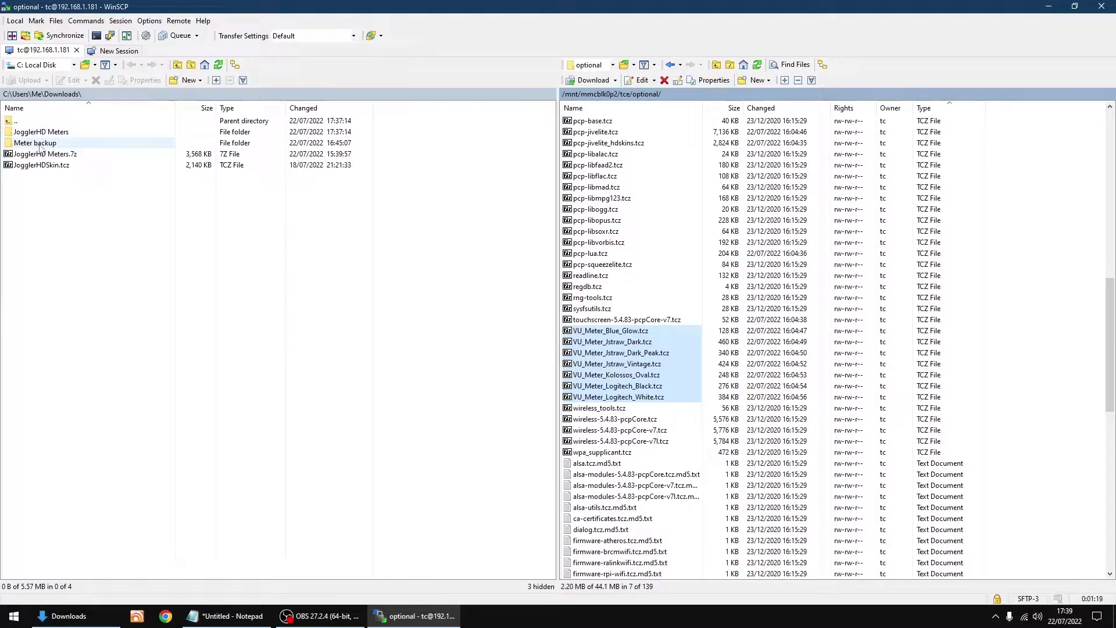
Copy the old VU_Meter files into the local Meter backup folder, then return to Downloads
{"action": "double_click", "coordinate": [40, 144]}
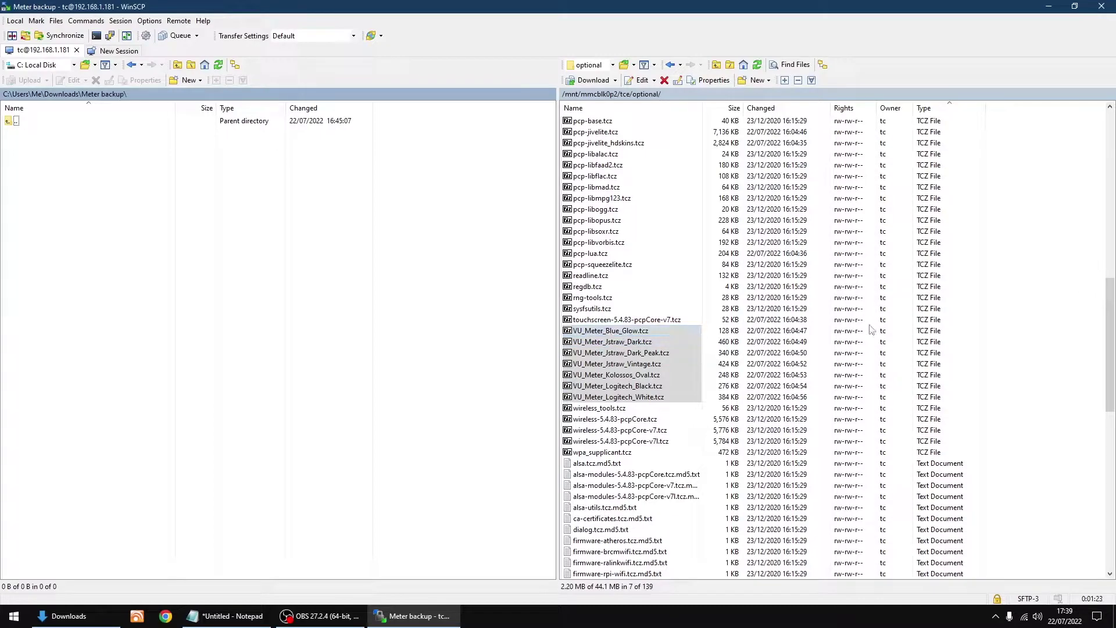
{"action": "left_click_drag", "start_coordinate": [968, 326], "coordinate": [615, 406]}
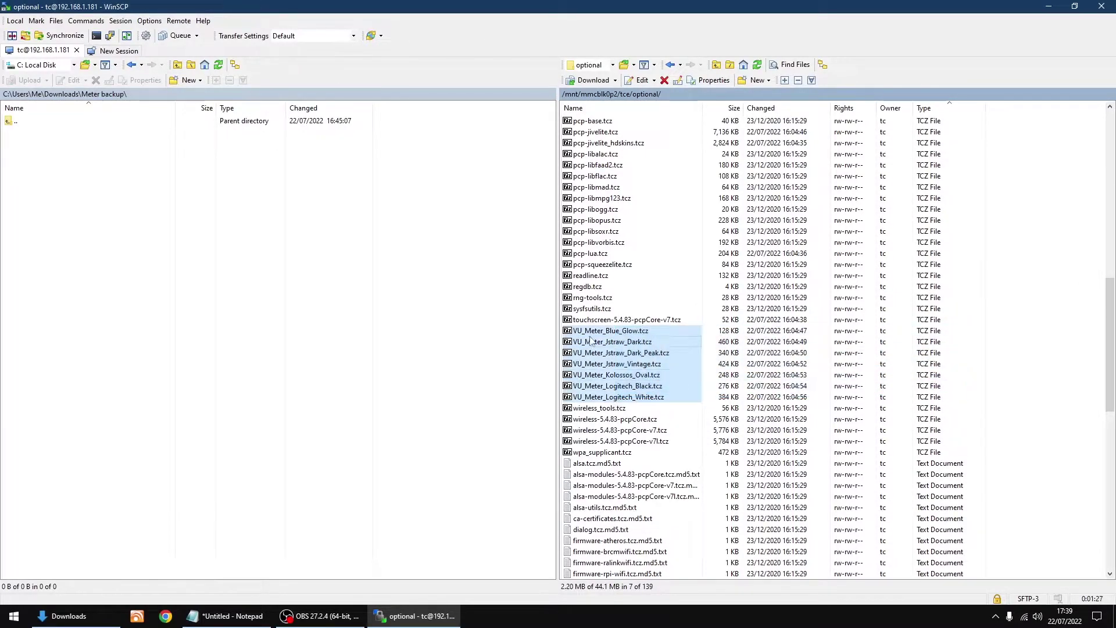
{"action": "left_click_drag", "start_coordinate": [594, 334], "coordinate": [50, 266]}
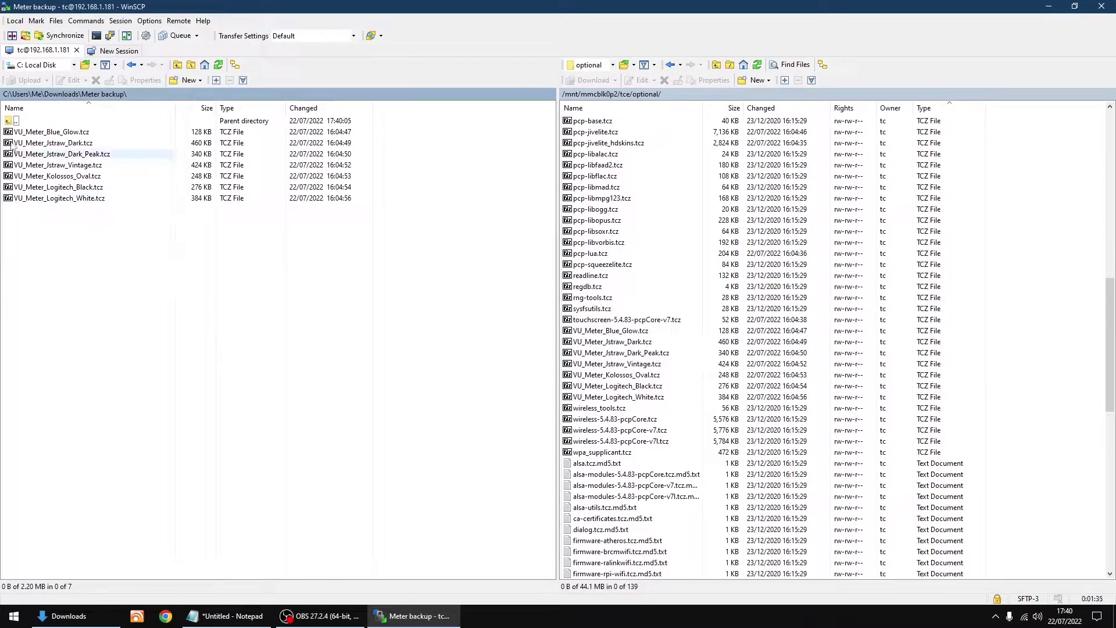
{"action": "double_click", "coordinate": [8, 122]}
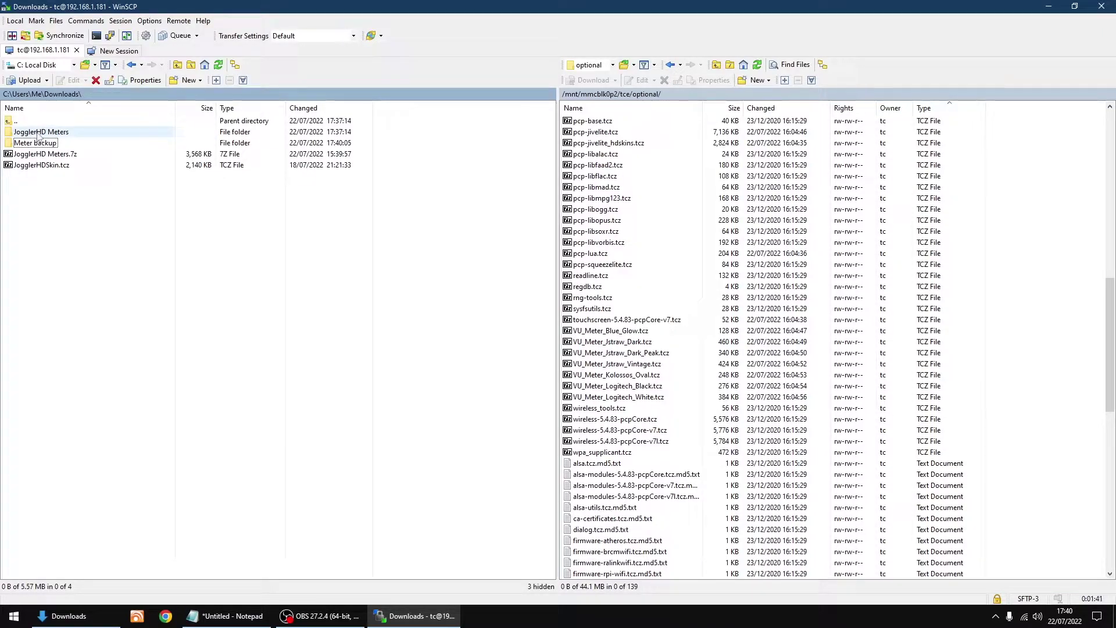
Upload the seven new VU_Meter files from JogglerHD Meters to the player's tce/optional folder
{"action": "double_click", "coordinate": [37, 132]}
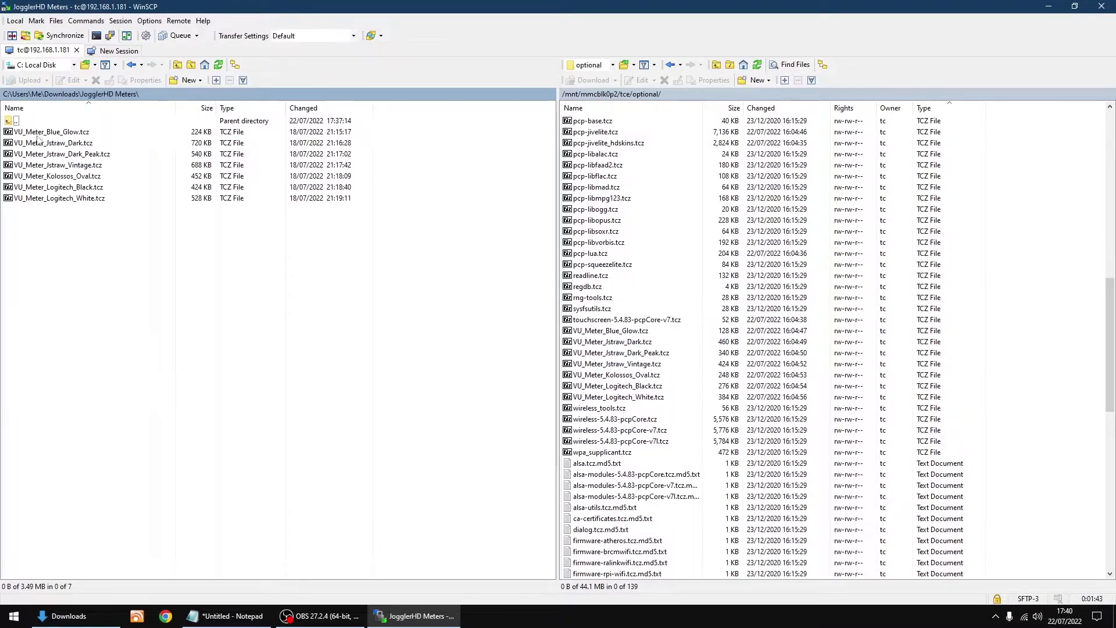
{"action": "left_click_drag", "start_coordinate": [50, 227], "coordinate": [1014, 325]}
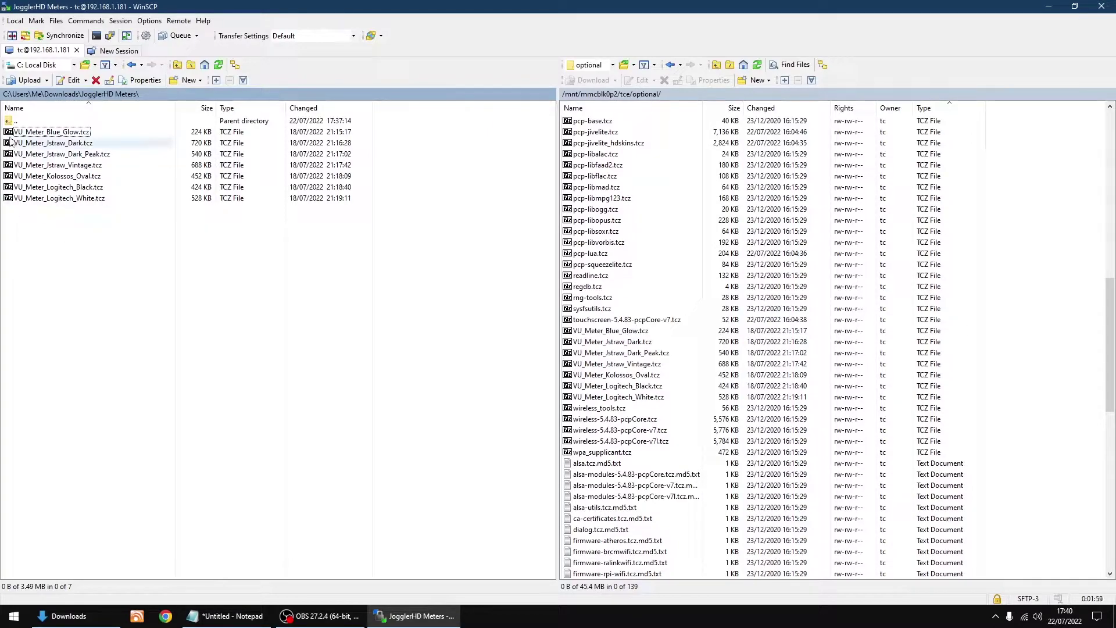
{"action": "double_click", "coordinate": [9, 122]}
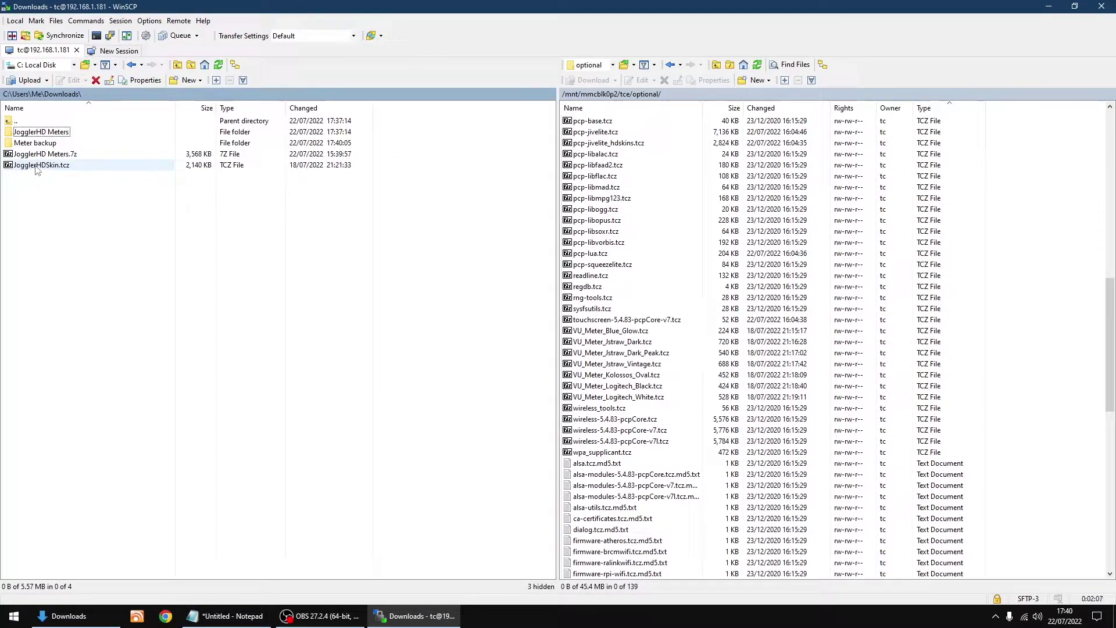
Upload JogglerHDSkin.tcz to the player's tce/optional folder with F5
{"action": "left_click", "coordinate": [35, 166]}
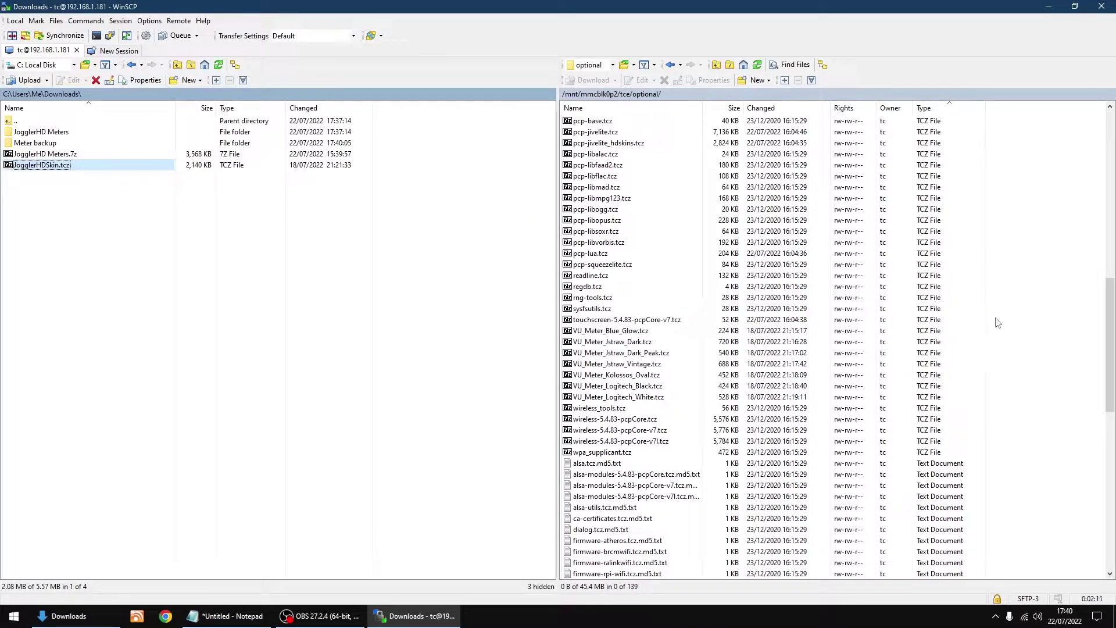
{"action": "key", "text": "F5"}
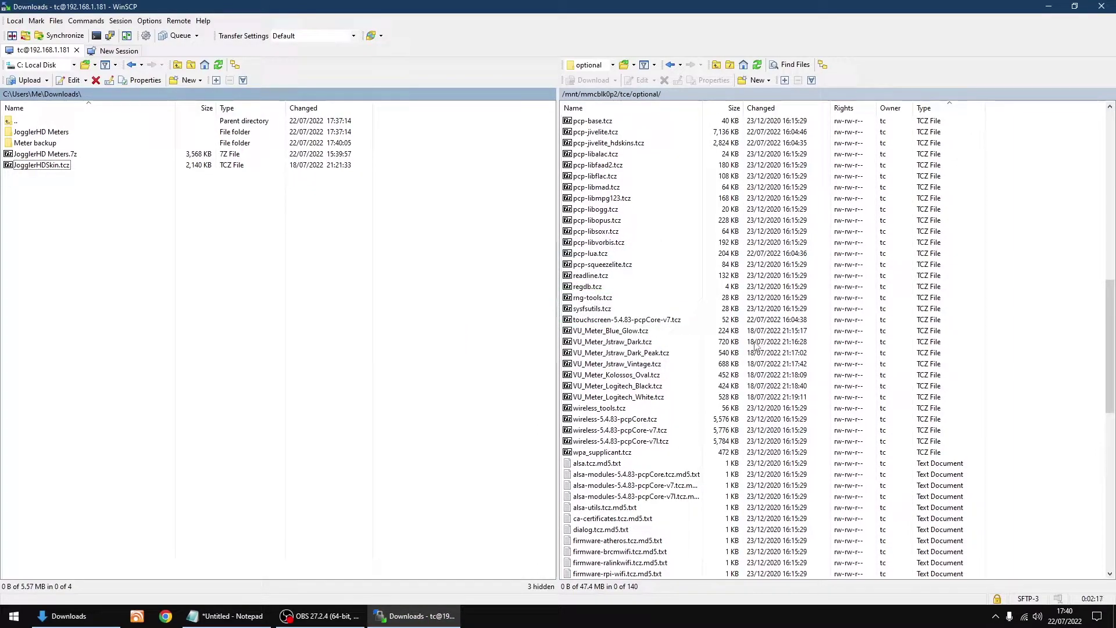
{"action": "scroll", "coordinate": [755, 347], "scroll_direction": "up", "scroll_amount": 5}
{"action": "scroll", "coordinate": [714, 368], "scroll_direction": "up", "scroll_amount": 12}
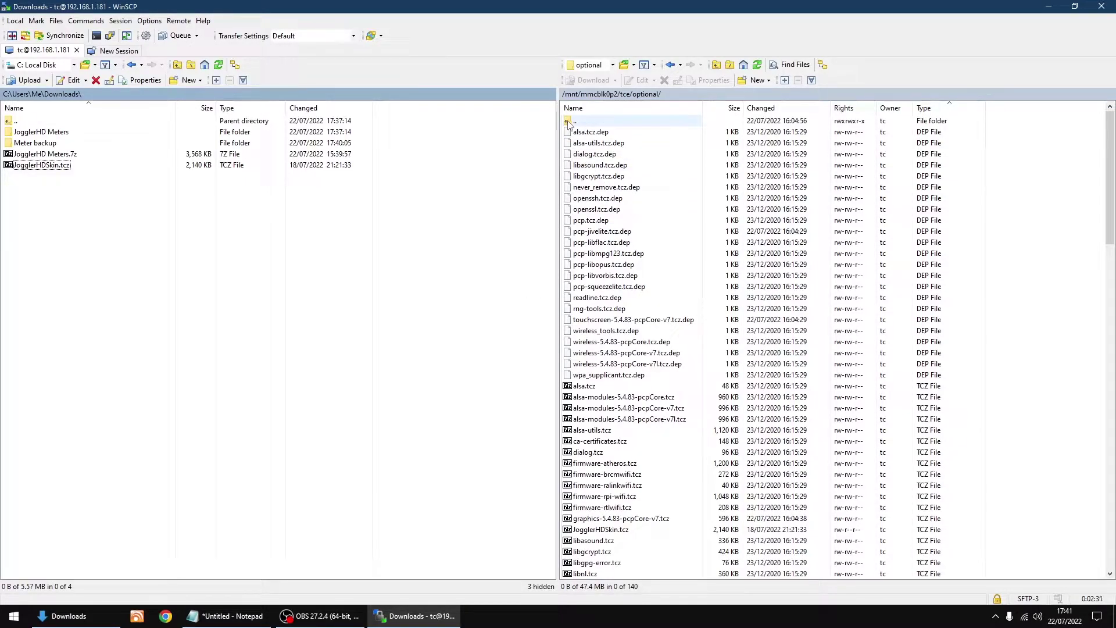
Open onboot.lst from the player's tce folder in WinSCP's editor
{"action": "double_click", "coordinate": [568, 122]}
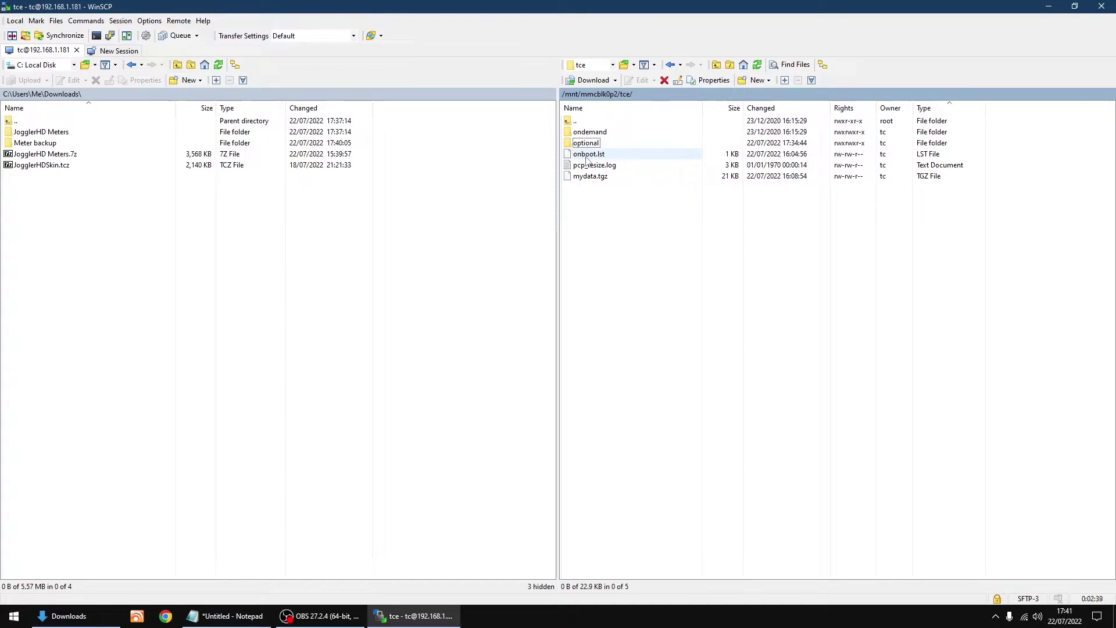
{"action": "left_click", "coordinate": [591, 158]}
{"action": "double_click", "coordinate": [592, 158]}
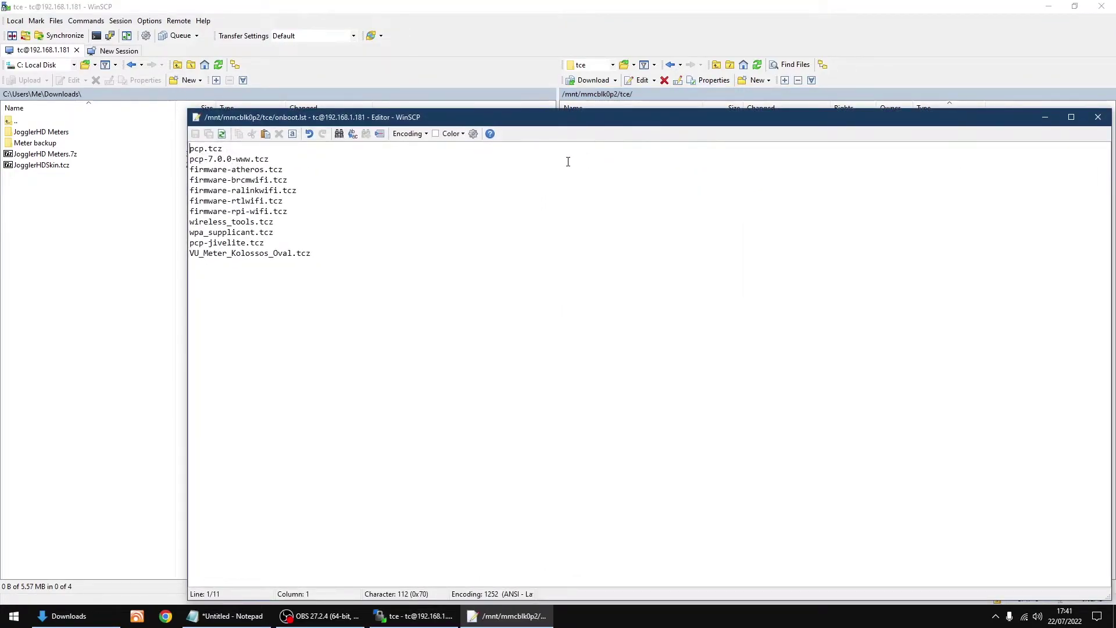
{"action": "left_click_drag", "start_coordinate": [596, 118], "coordinate": [528, 70]}
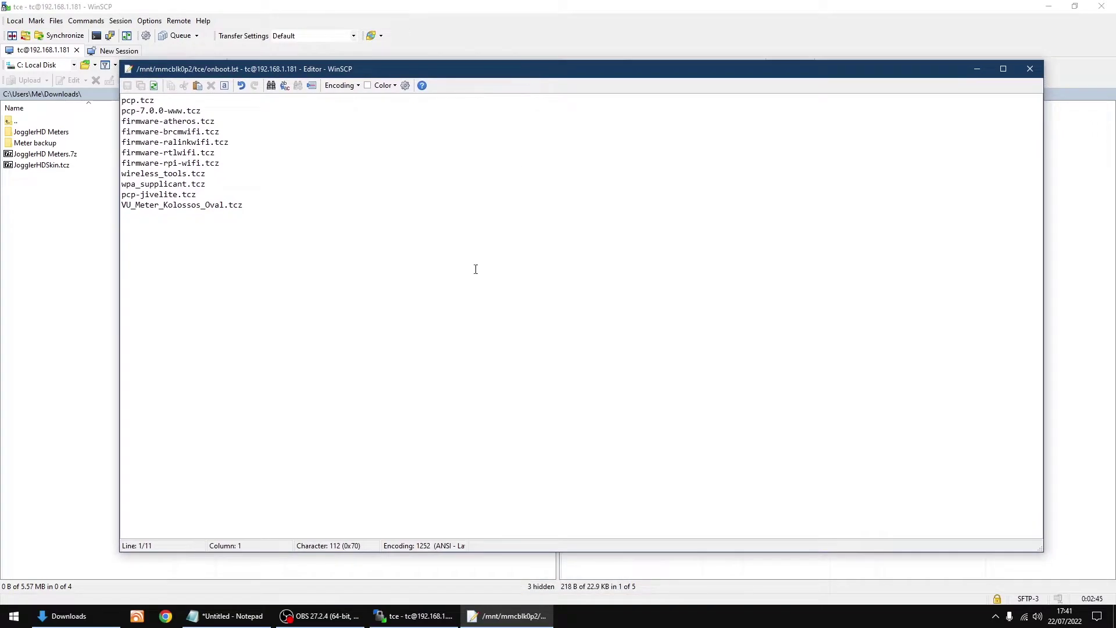
Copy the name JogglerHDSkin.tcz from the Notepad note
{"action": "left_click", "coordinate": [255, 619]}
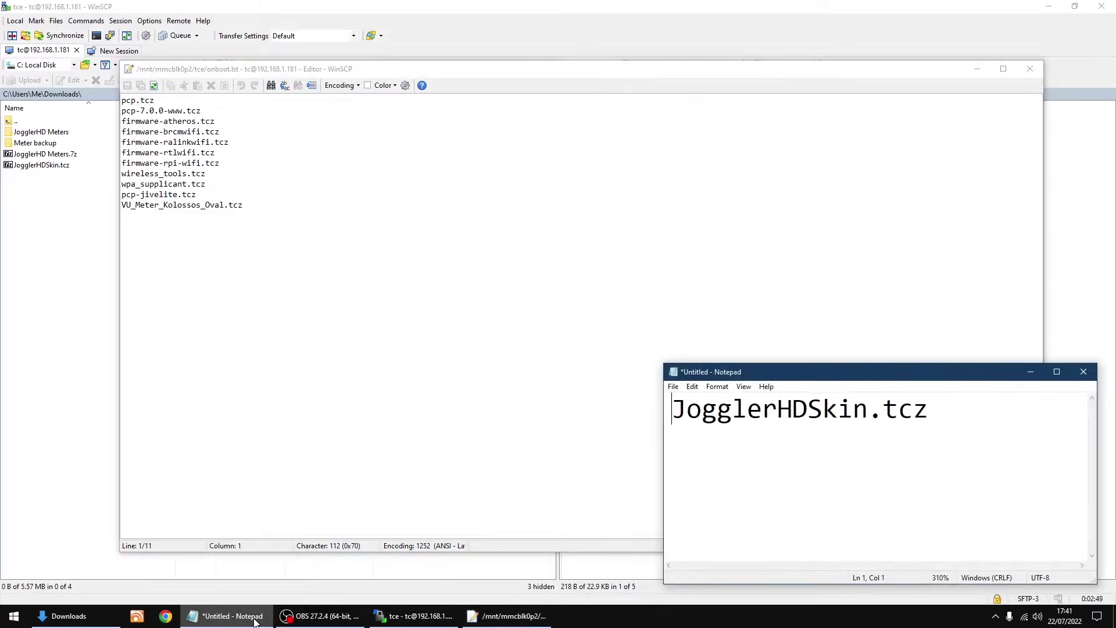
{"action": "left_click_drag", "start_coordinate": [929, 411], "coordinate": [671, 417]}
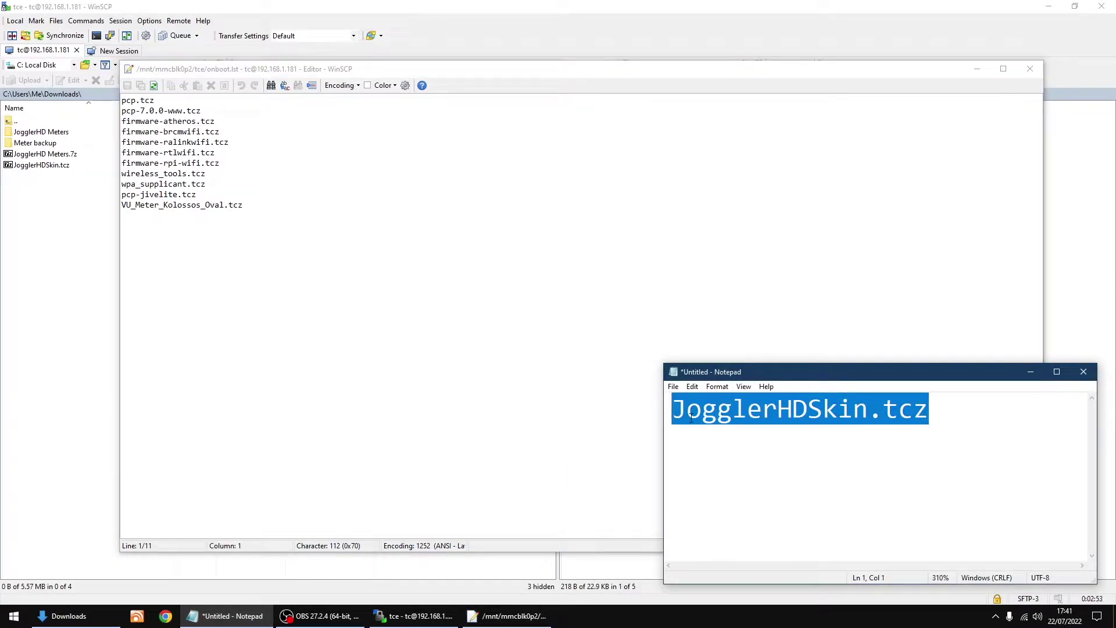
{"action": "right_click", "coordinate": [693, 415]}
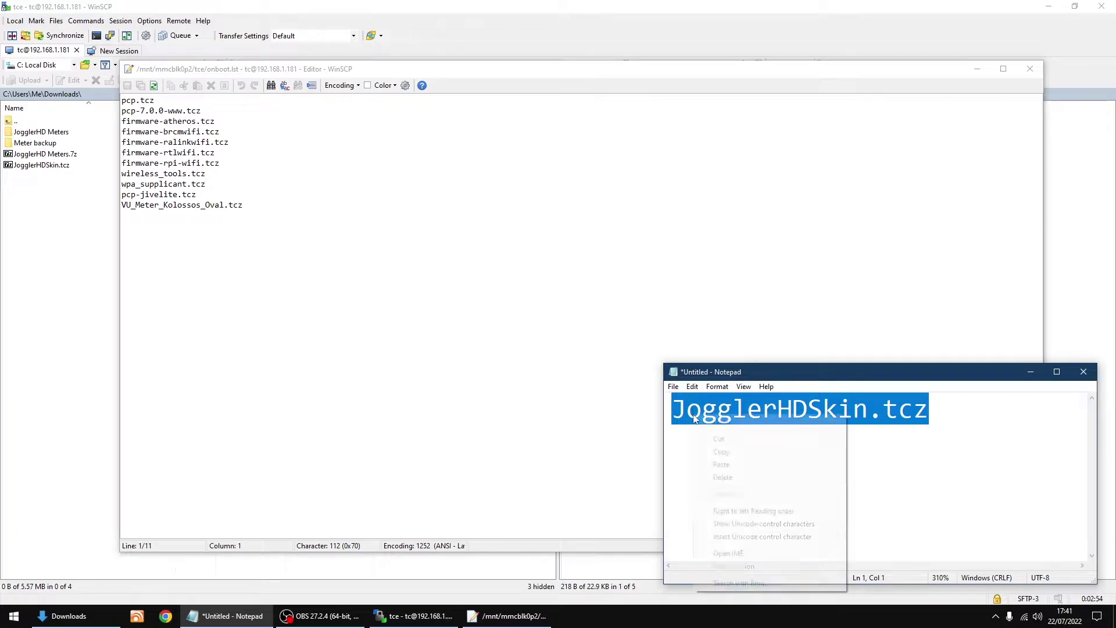
{"action": "left_click", "coordinate": [750, 452]}
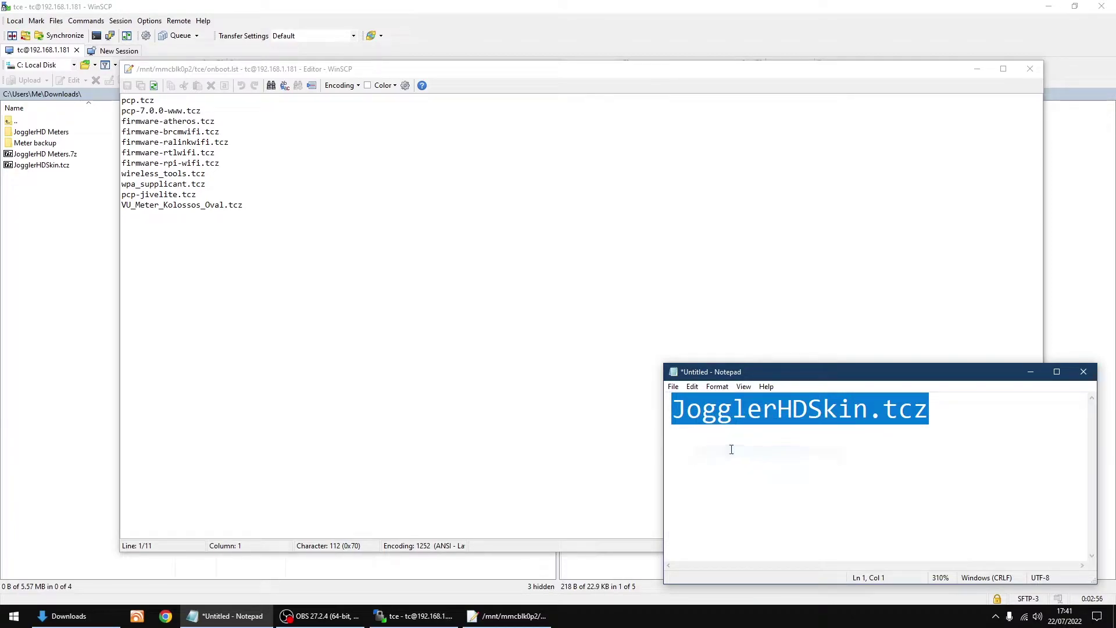
Paste JogglerHDSkin.tcz as a new last line in onboot.lst and save it
{"action": "left_click", "coordinate": [130, 219]}
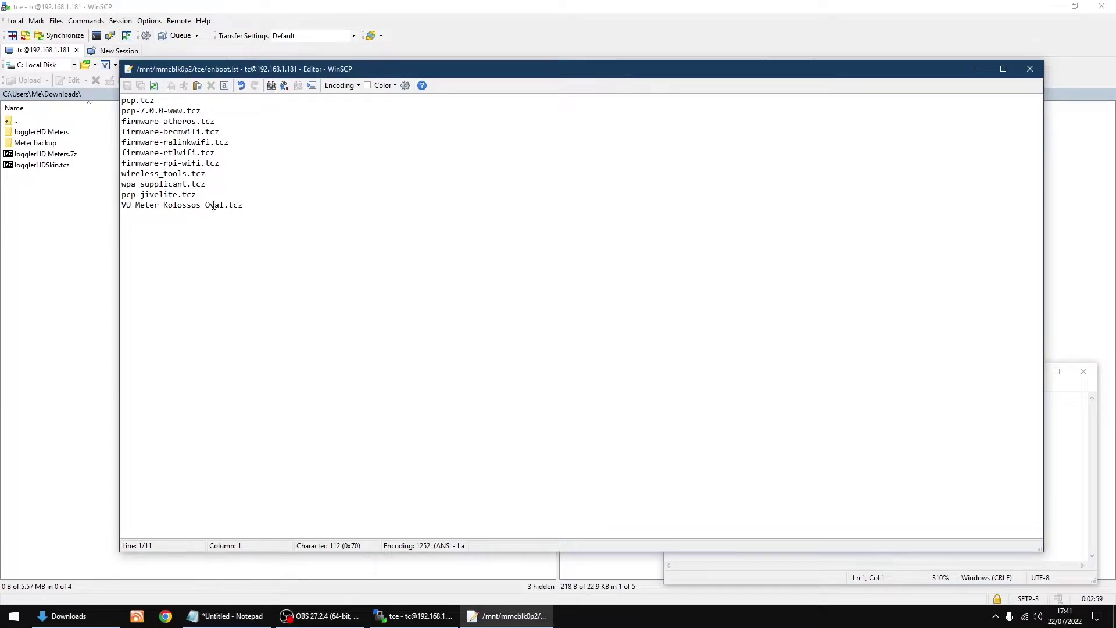
{"action": "left_click", "coordinate": [245, 205]}
{"action": "key", "text": "Return"}
{"action": "right_click", "coordinate": [133, 217]}
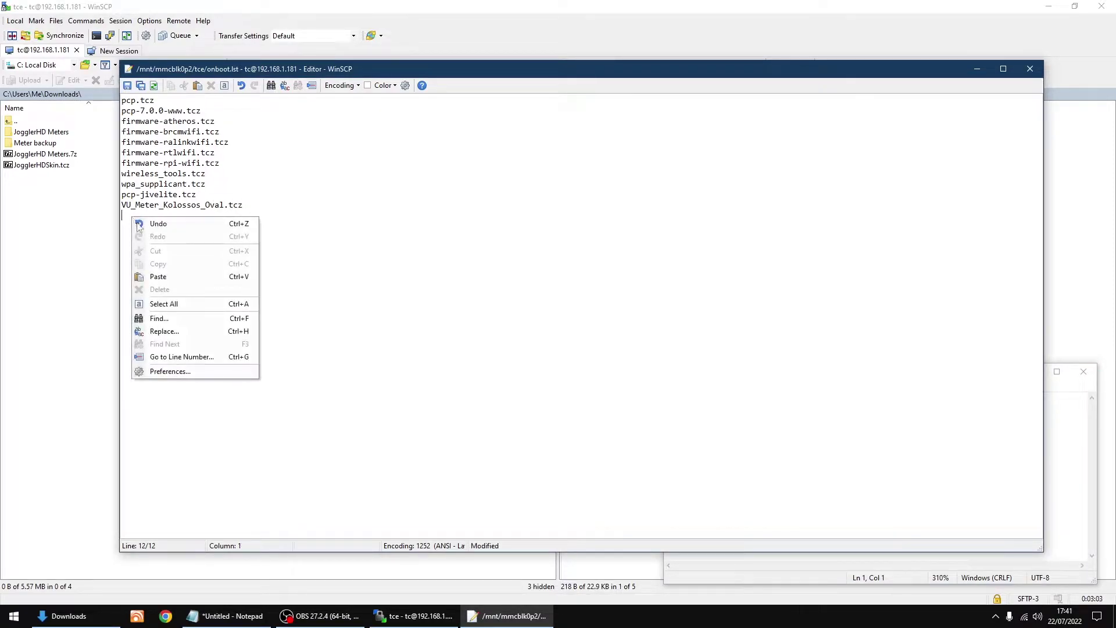
{"action": "left_click", "coordinate": [169, 275]}
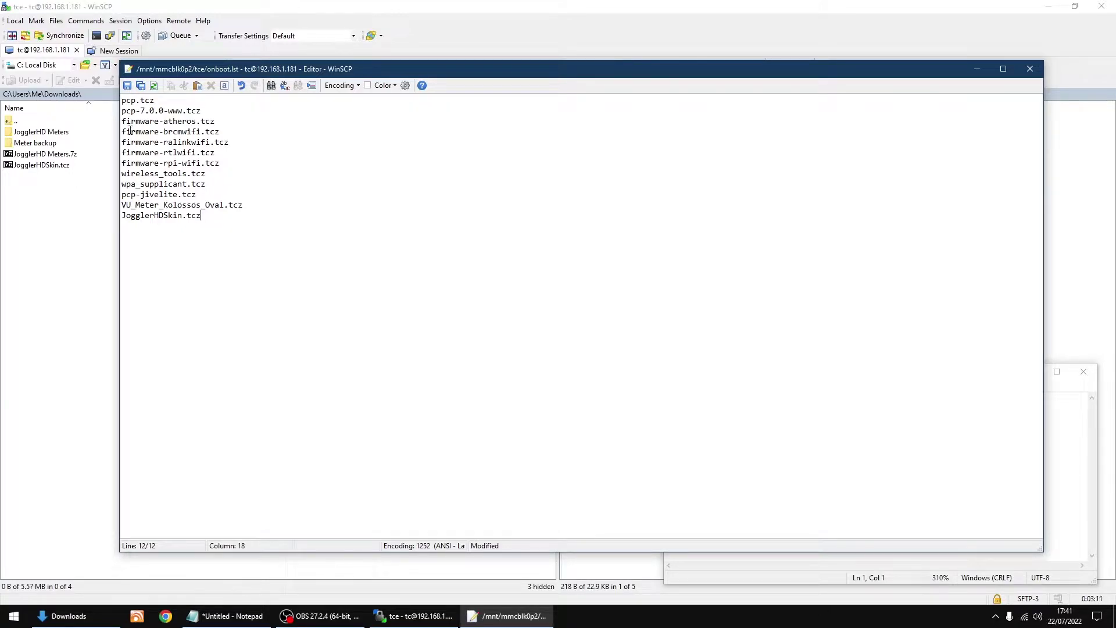
{"action": "left_click", "coordinate": [127, 86]}
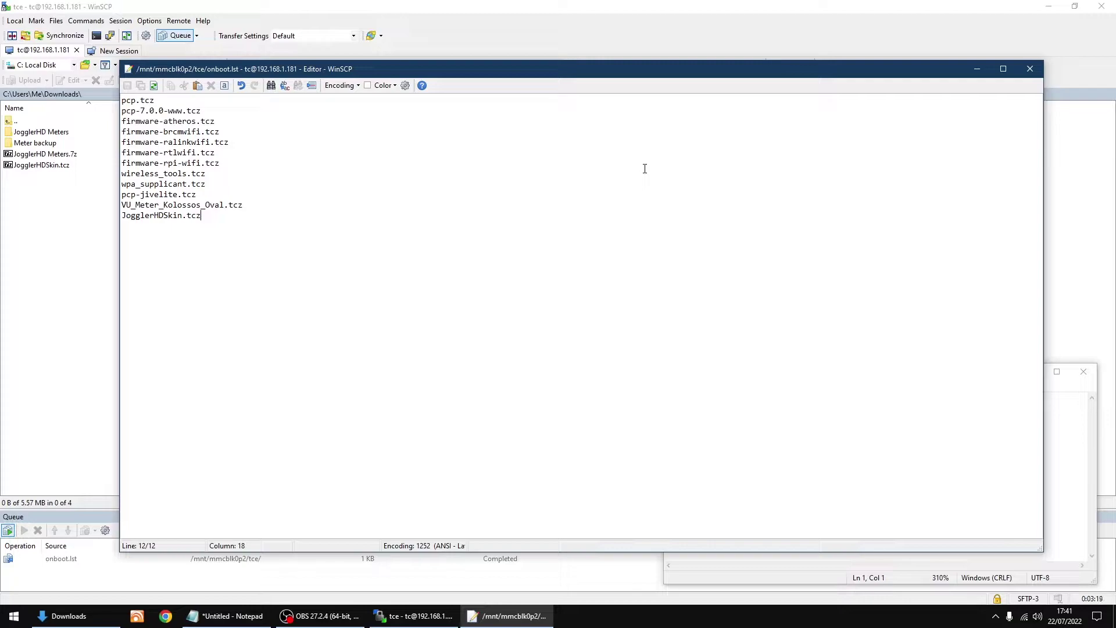
Close the onboot.lst editor, minimise WinSCP, Explorer and Notepad, and launch Chrome
{"action": "left_click", "coordinate": [1029, 71]}
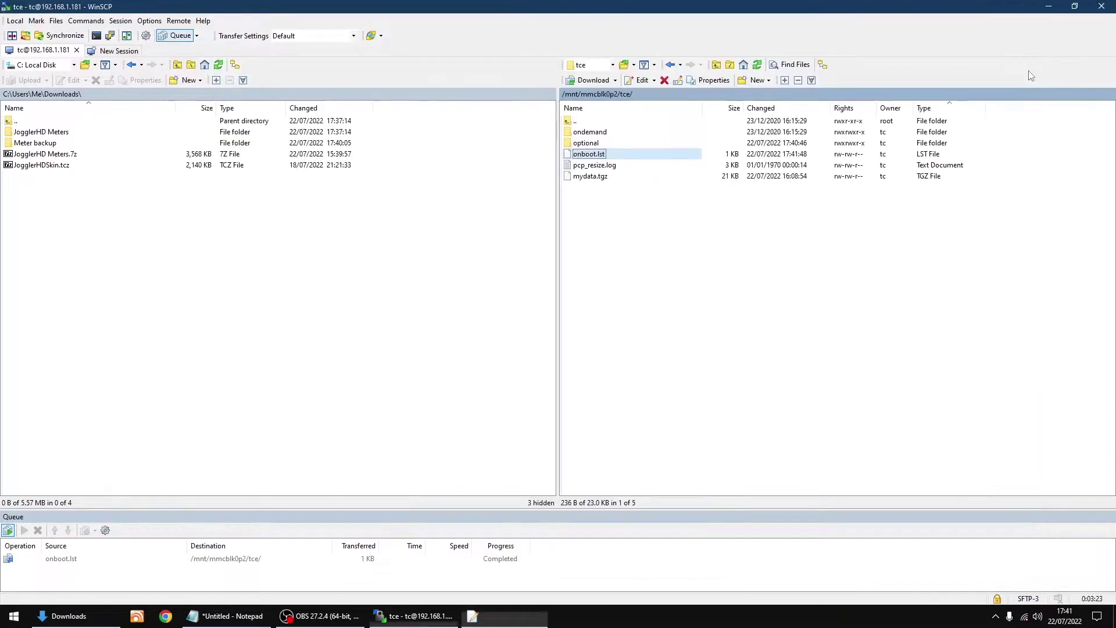
{"action": "left_click", "coordinate": [832, 301]}
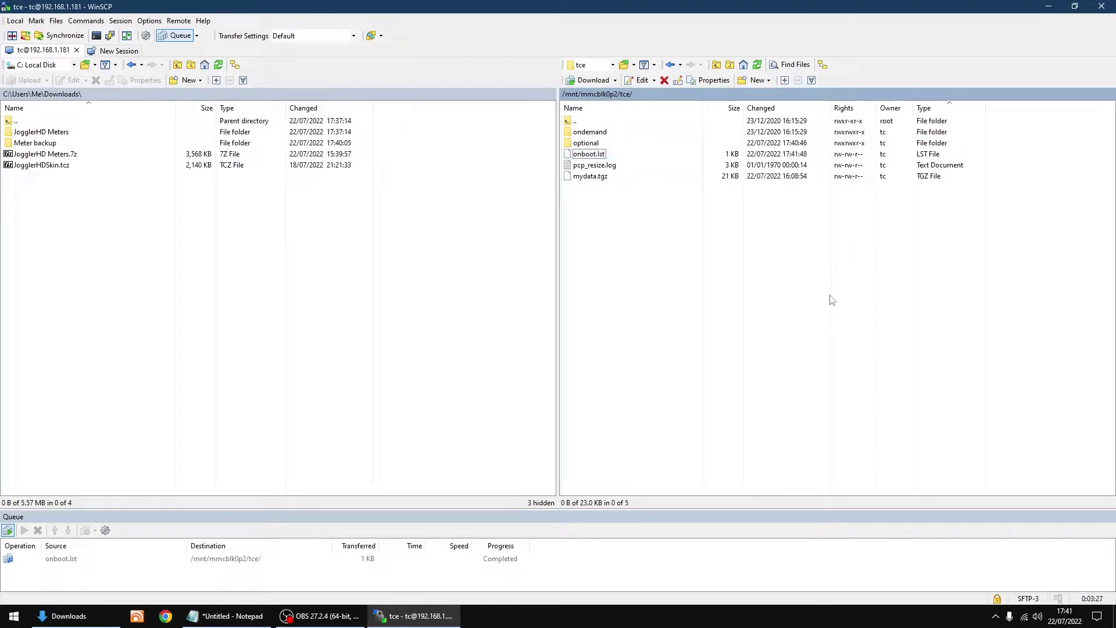
{"action": "left_click", "coordinate": [1049, 8]}
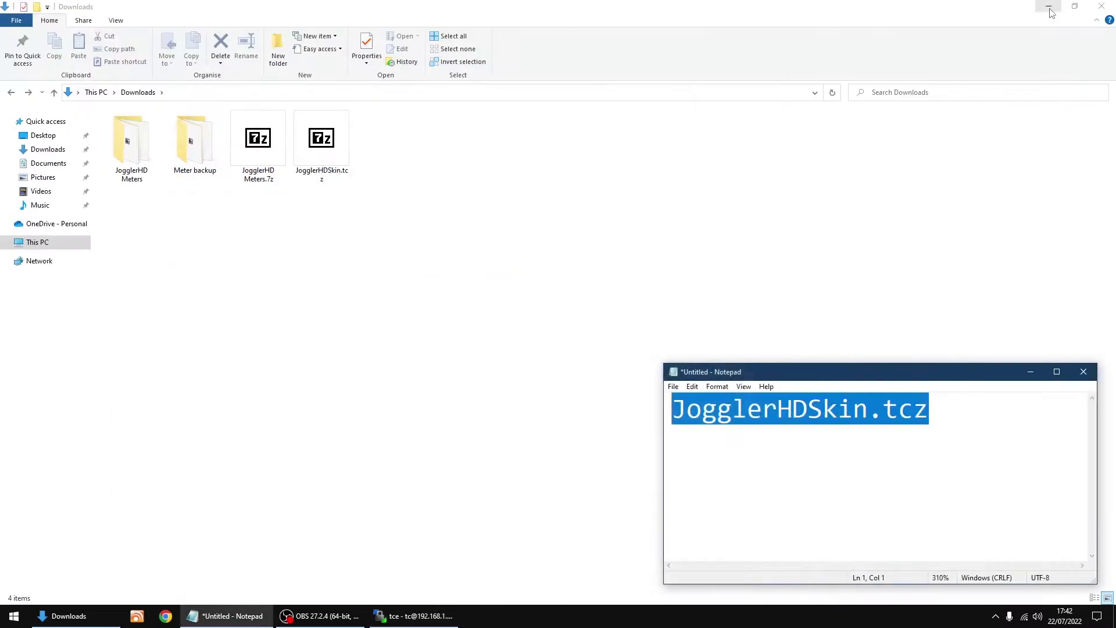
{"action": "left_click", "coordinate": [1049, 8]}
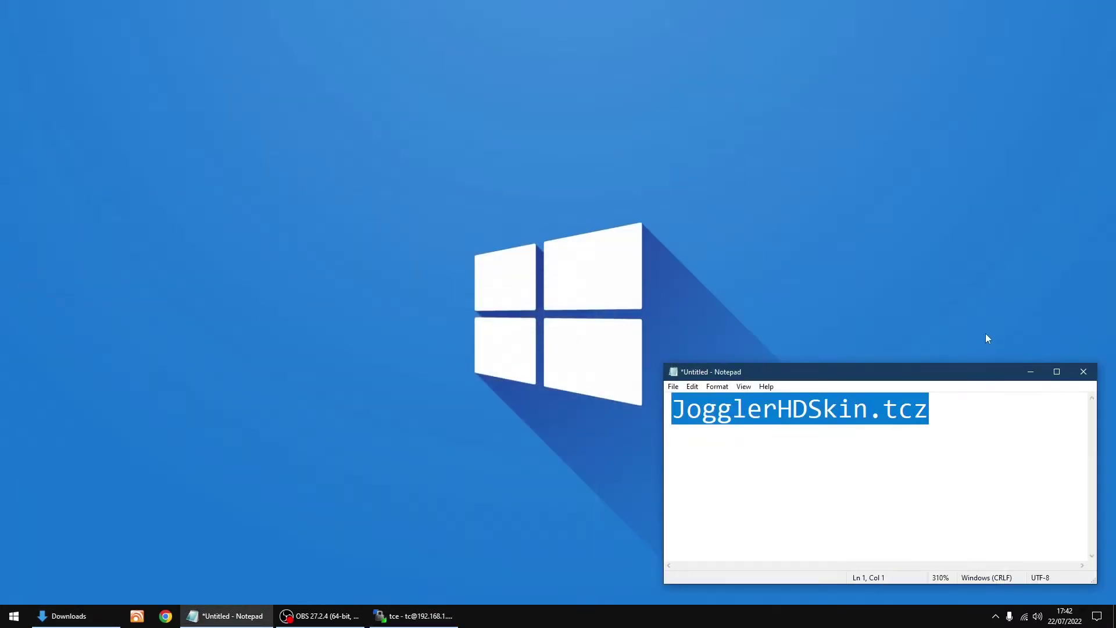
{"action": "left_click", "coordinate": [1030, 372]}
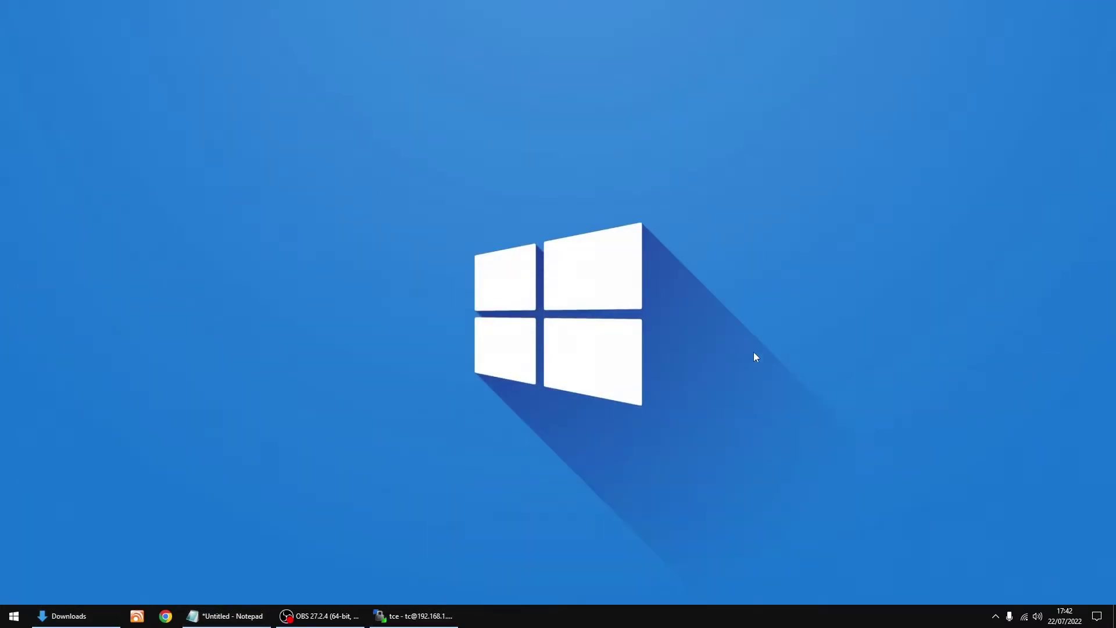
{"action": "left_click", "coordinate": [167, 617]}
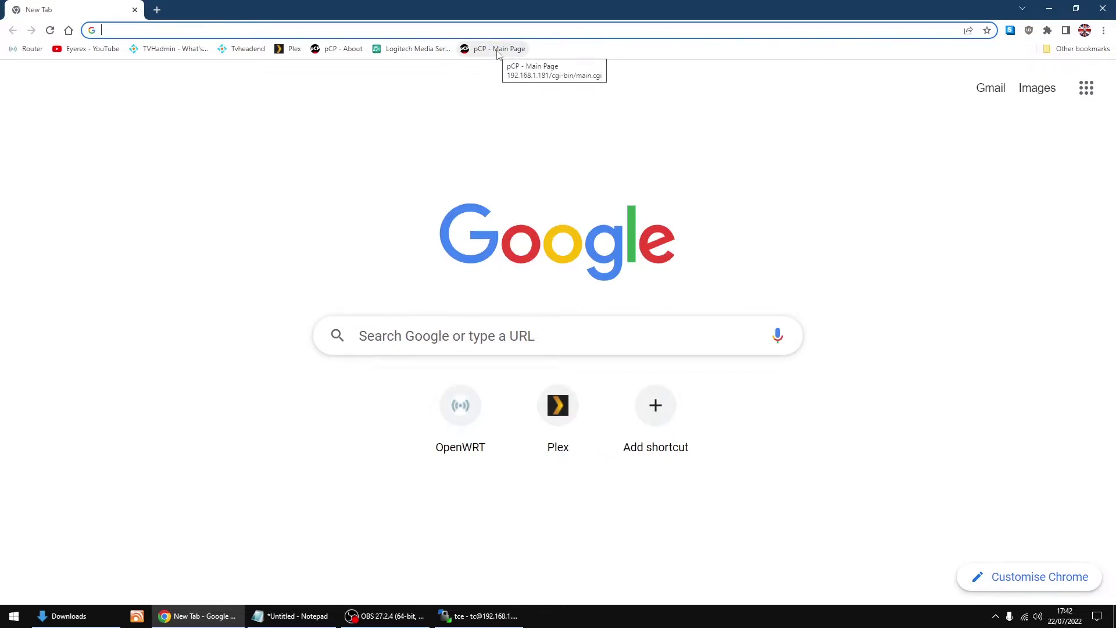
Reboot the player from the pCP Main Page and confirm the Reboot TV? prompt
{"action": "left_click", "coordinate": [497, 50]}
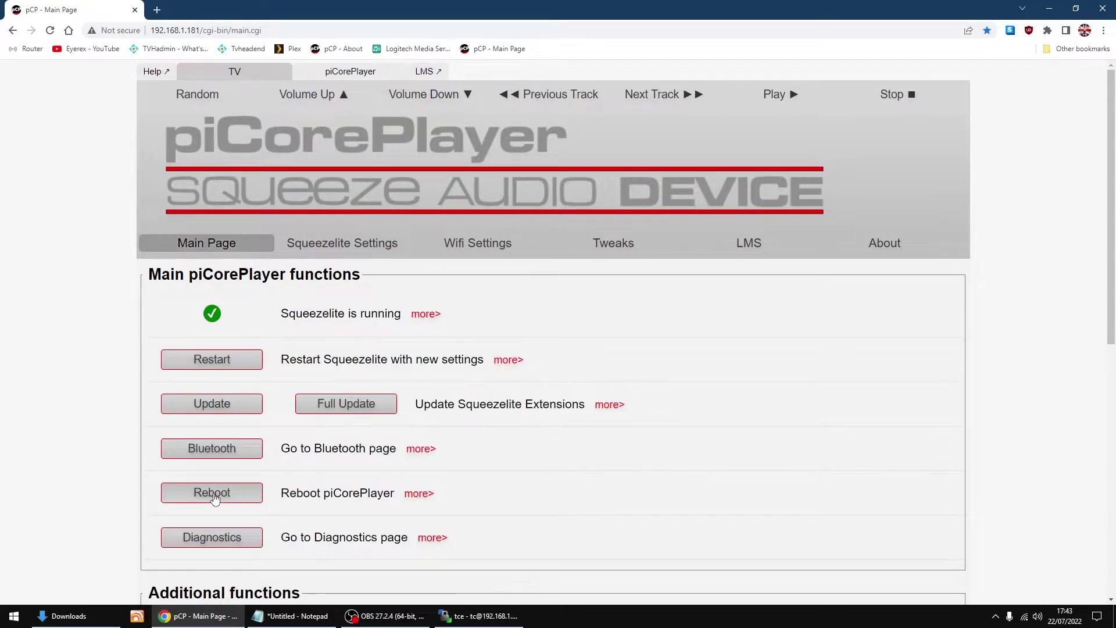
{"action": "left_click", "coordinate": [214, 496]}
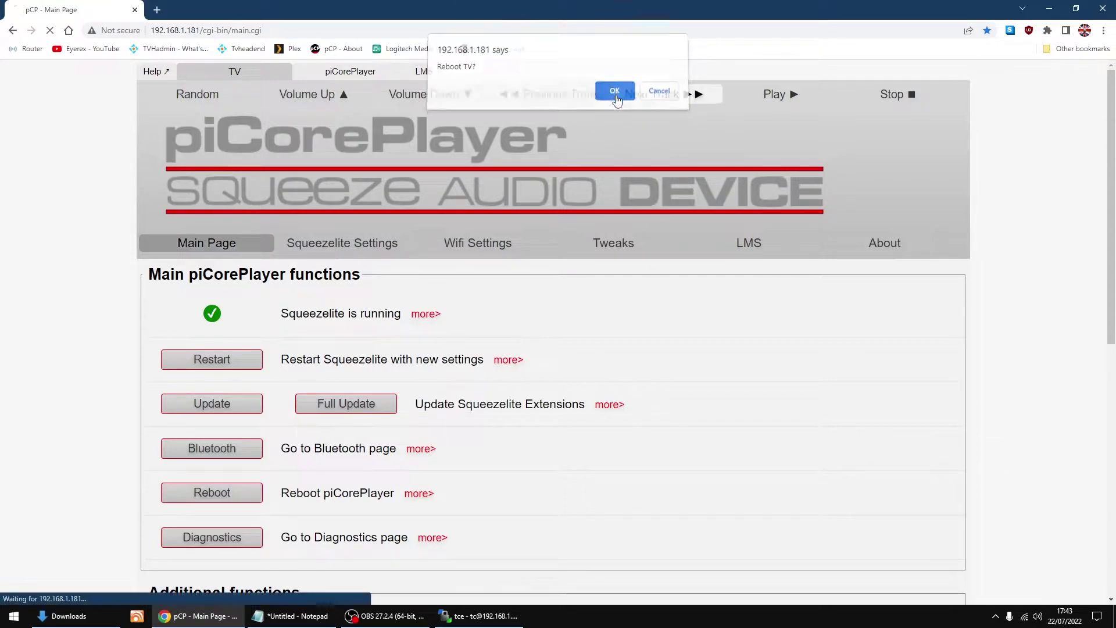
{"action": "left_click", "coordinate": [615, 97]}
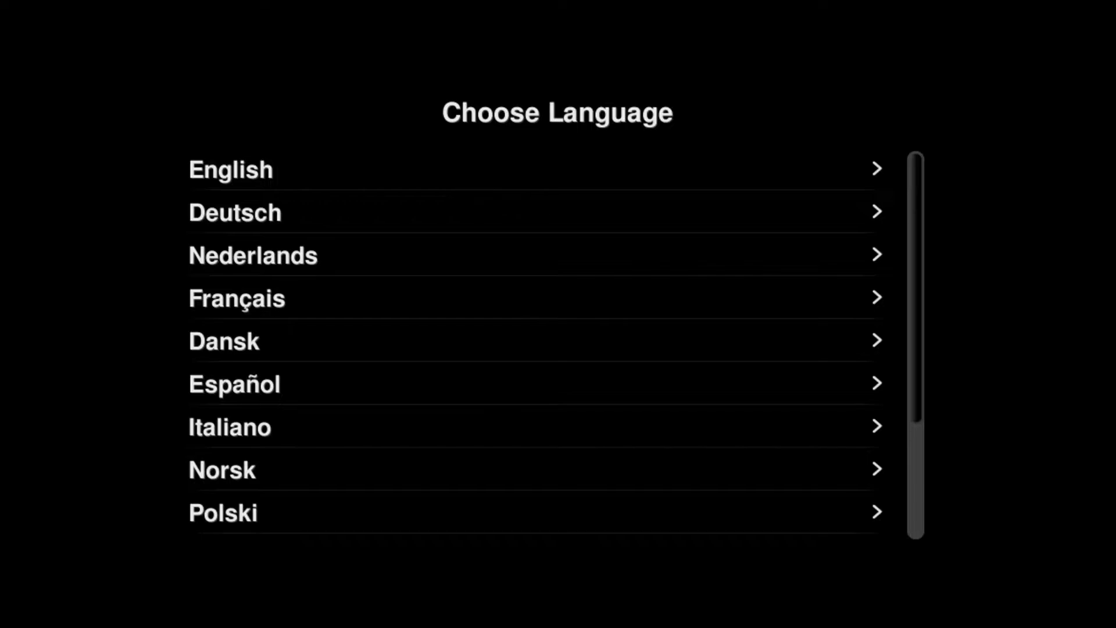
Choose English as the Jivelite language to reach the Select Skin list
{"action": "left_click", "coordinate": [239, 173]}
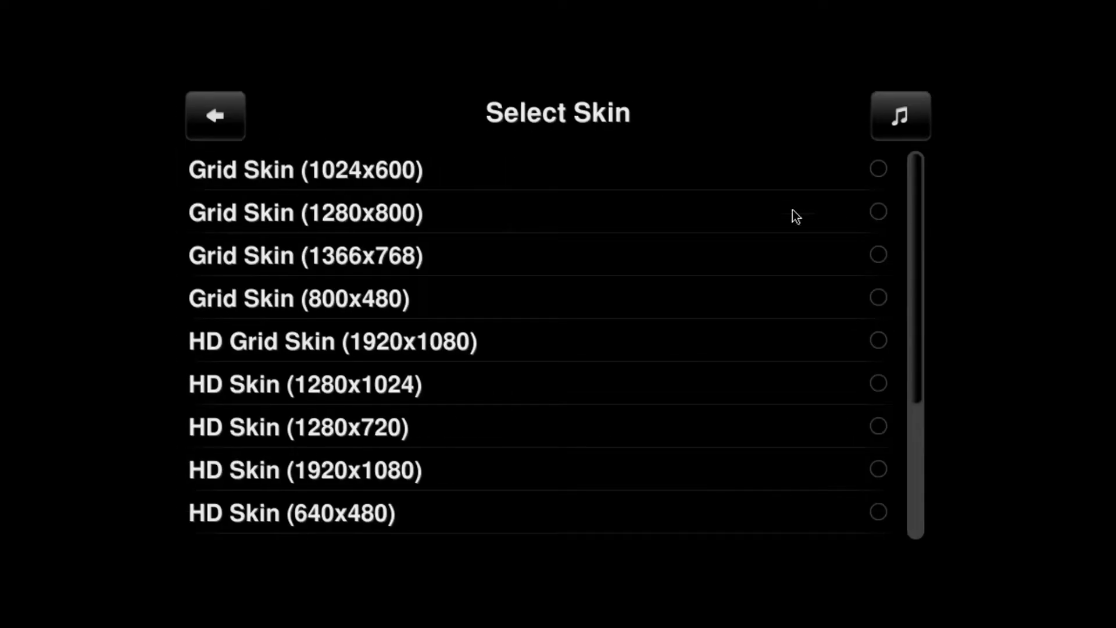
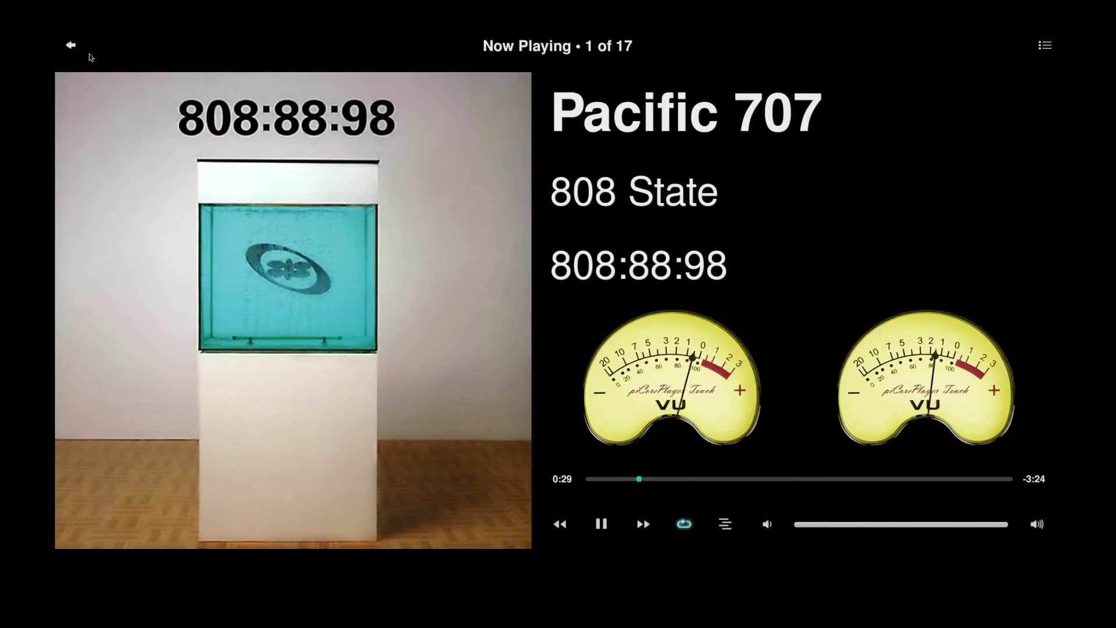
Back out of Now Playing through the 808 State album and library to the TV home menu
{"action": "left_click", "coordinate": [70, 47]}
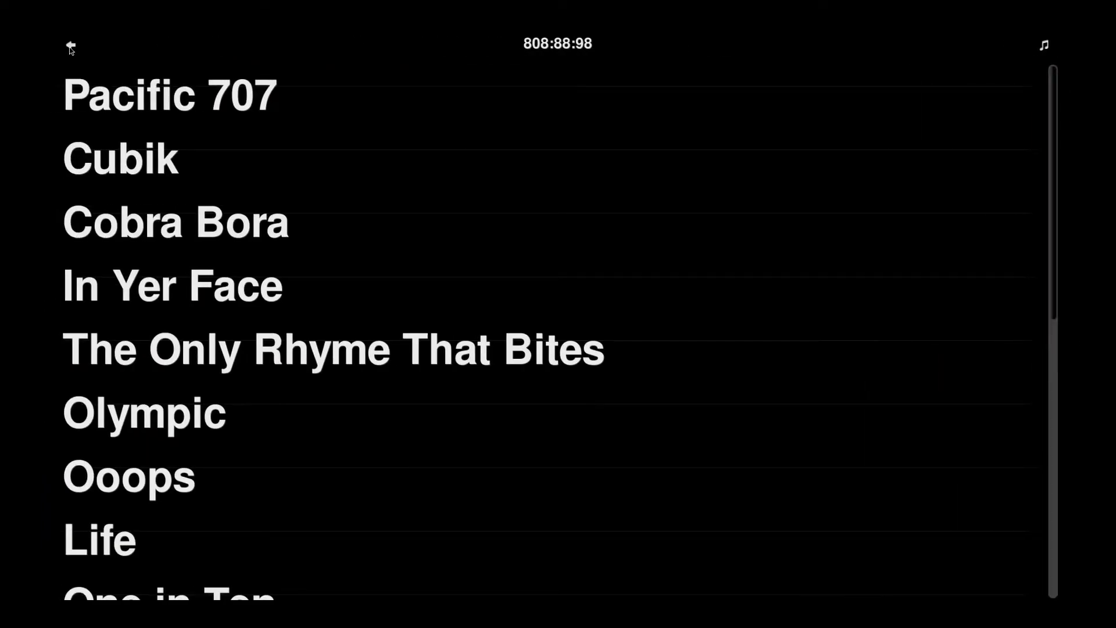
{"action": "left_click", "coordinate": [70, 47]}
{"action": "left_click", "coordinate": [70, 46]}
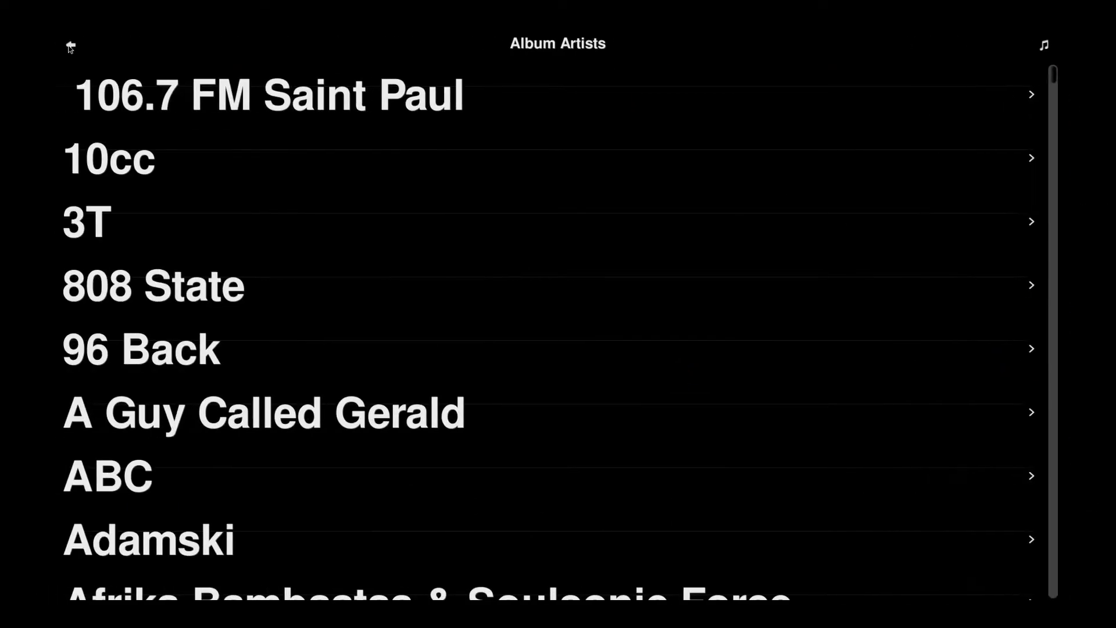
{"action": "left_click", "coordinate": [70, 47]}
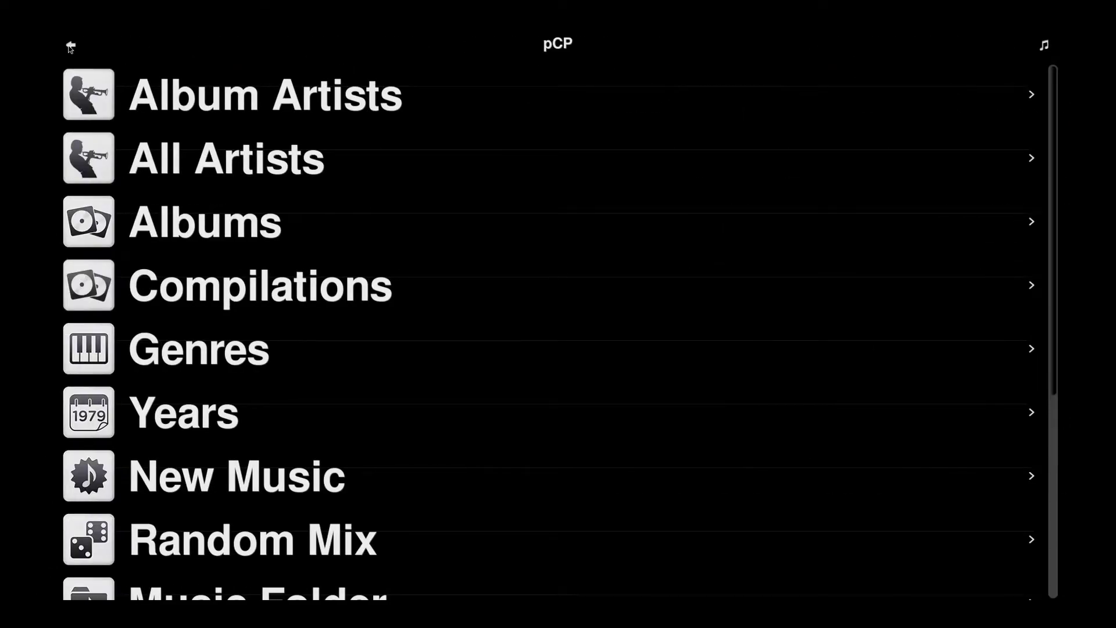
{"action": "left_click", "coordinate": [71, 47]}
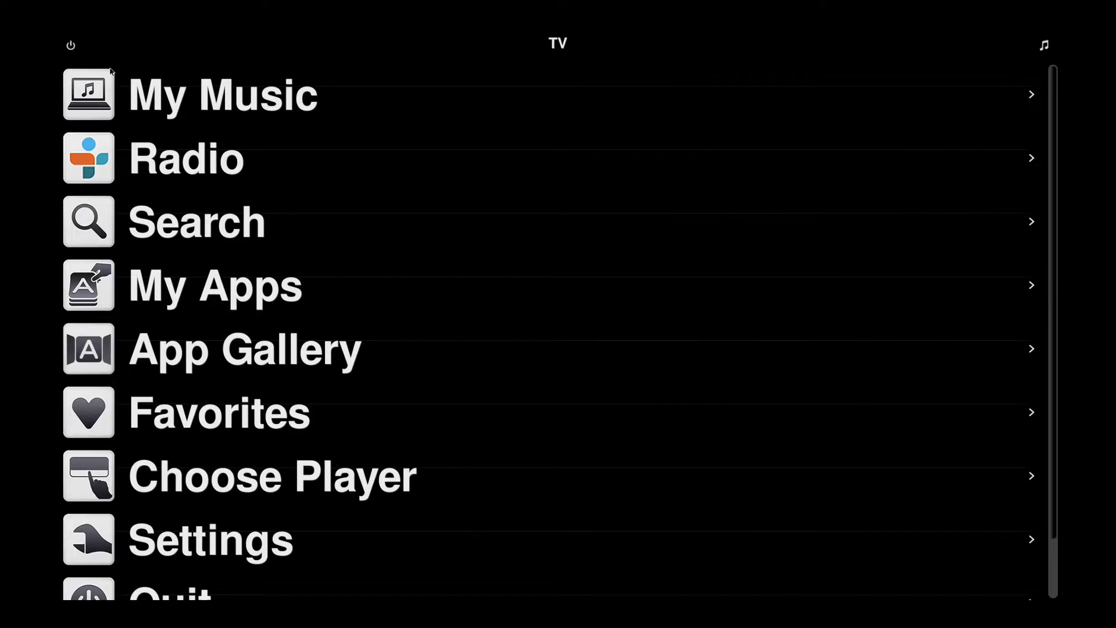
Browse Radio > Local Radio > All United Kingdom > All Stations > Most Popular
{"action": "left_click", "coordinate": [170, 157]}
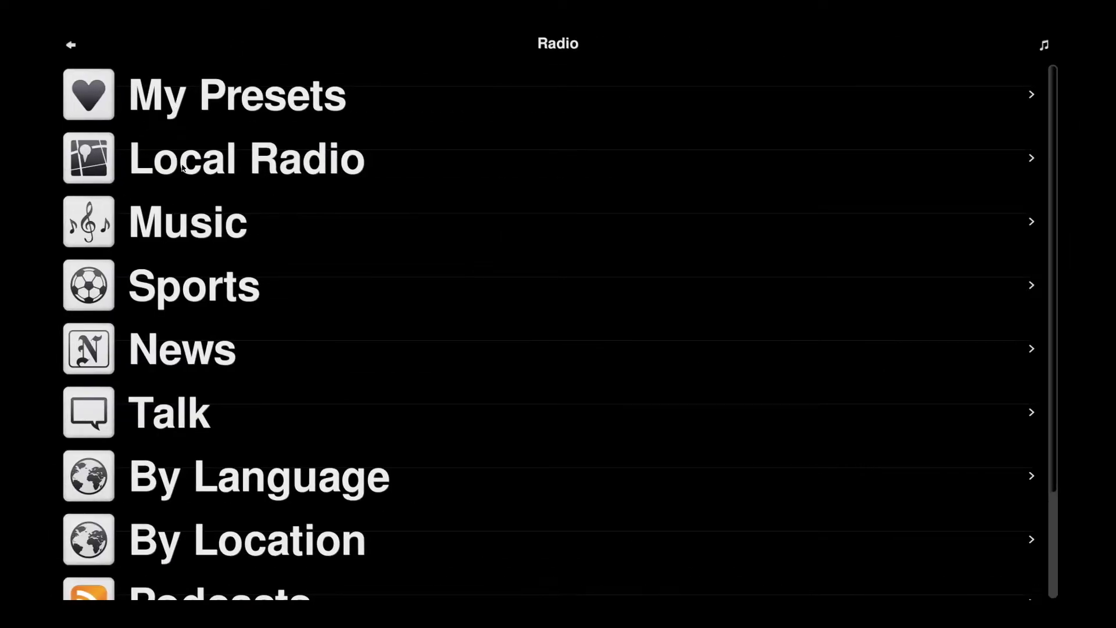
{"action": "left_click", "coordinate": [180, 175]}
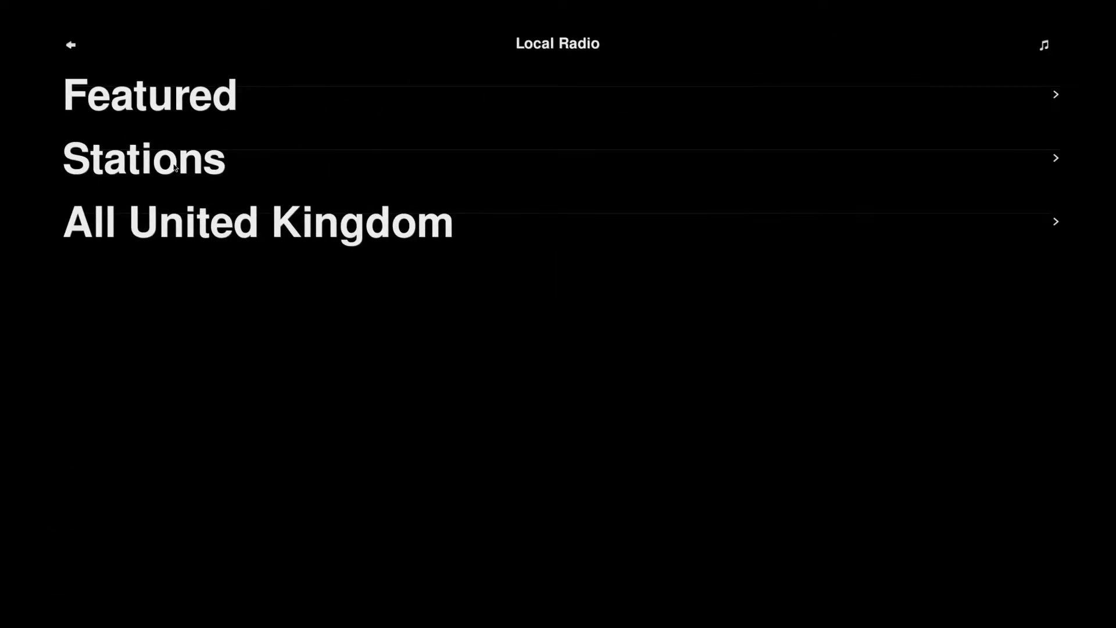
{"action": "left_click", "coordinate": [173, 222]}
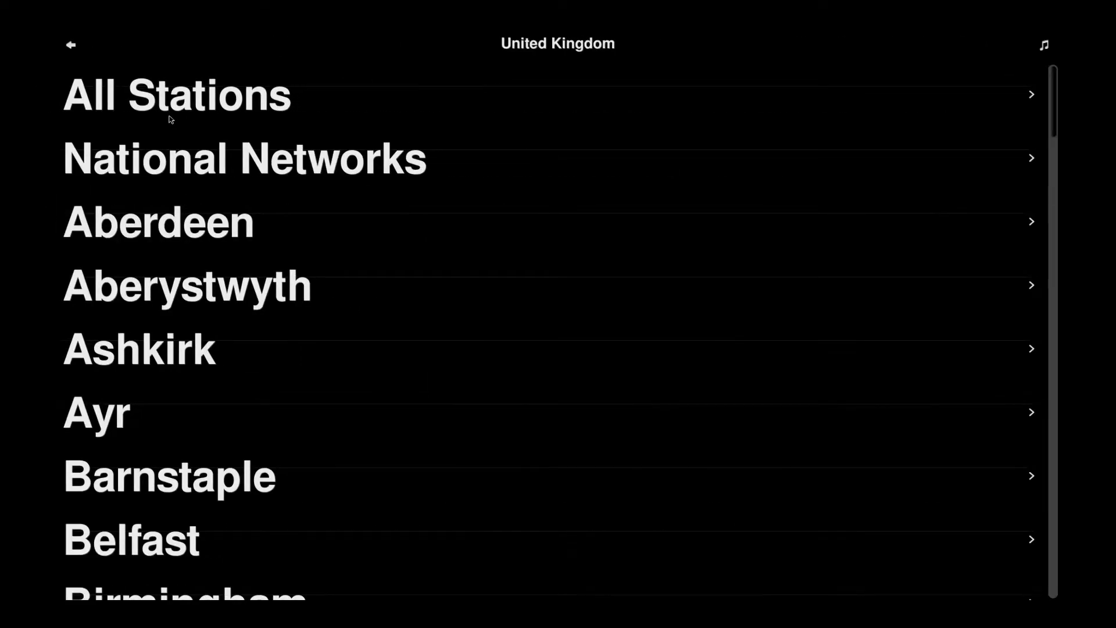
{"action": "left_click", "coordinate": [179, 103]}
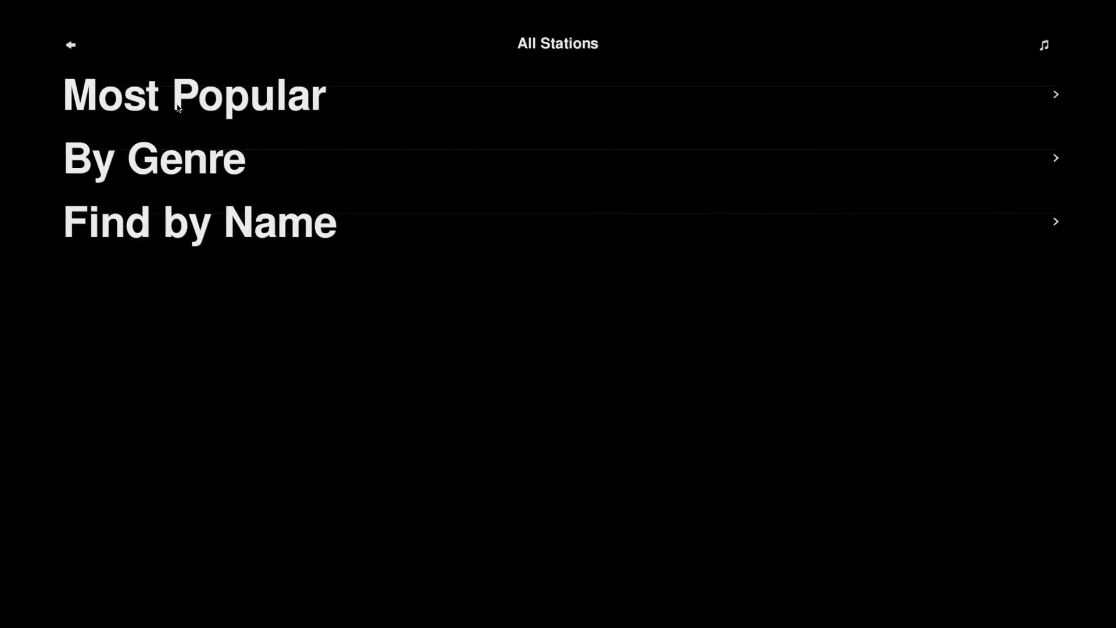
{"action": "left_click", "coordinate": [179, 107]}
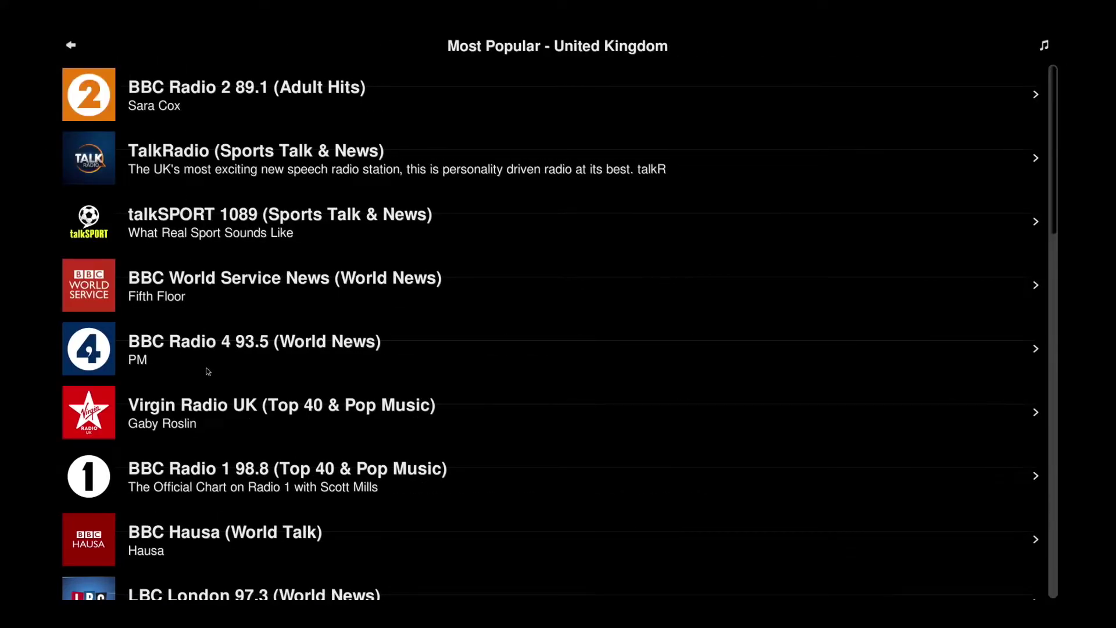
Return from the Most Popular UK stations list to the TV home menu
{"action": "left_click", "coordinate": [73, 47]}
{"action": "left_click", "coordinate": [73, 48]}
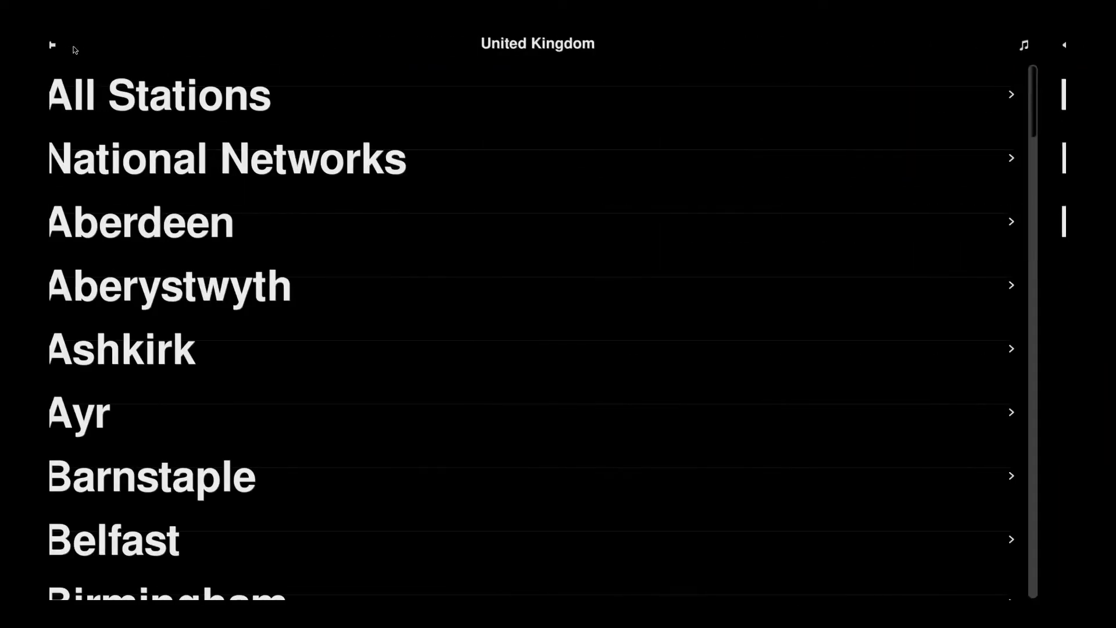
{"action": "left_click", "coordinate": [73, 48]}
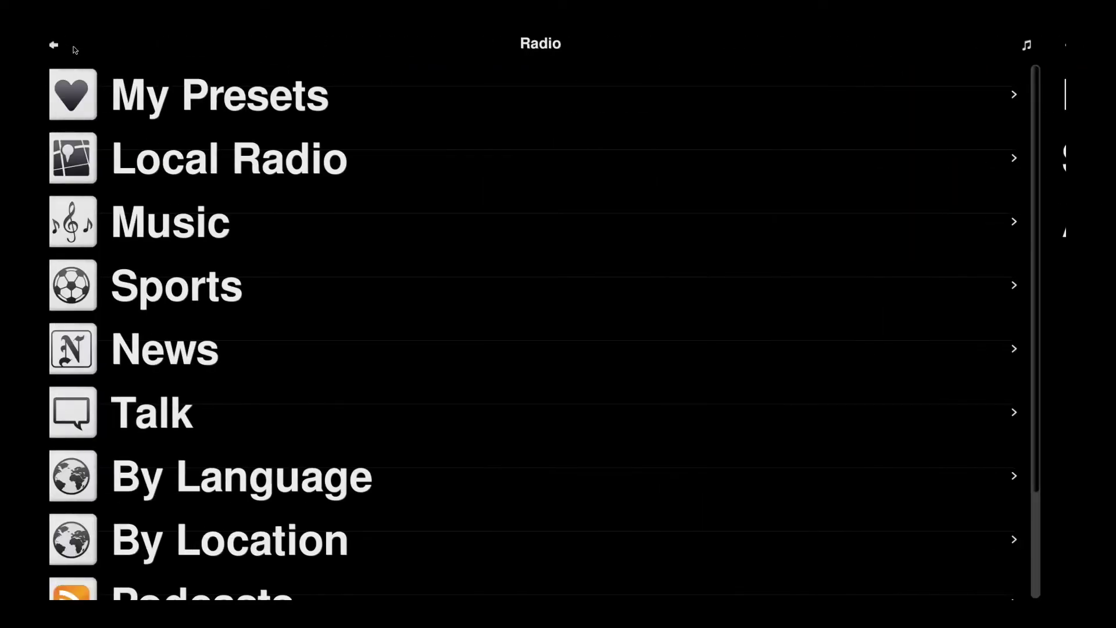
{"action": "left_click", "coordinate": [72, 46]}
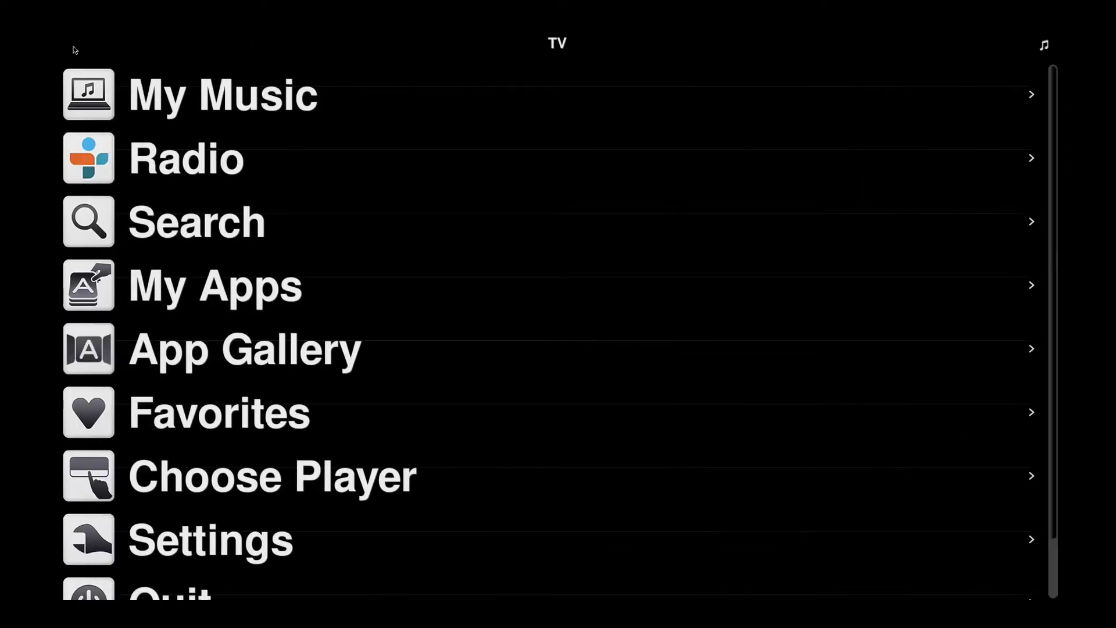
In My Apps, look at the Band's Campout and SoundCloud apps
{"action": "left_click", "coordinate": [216, 292]}
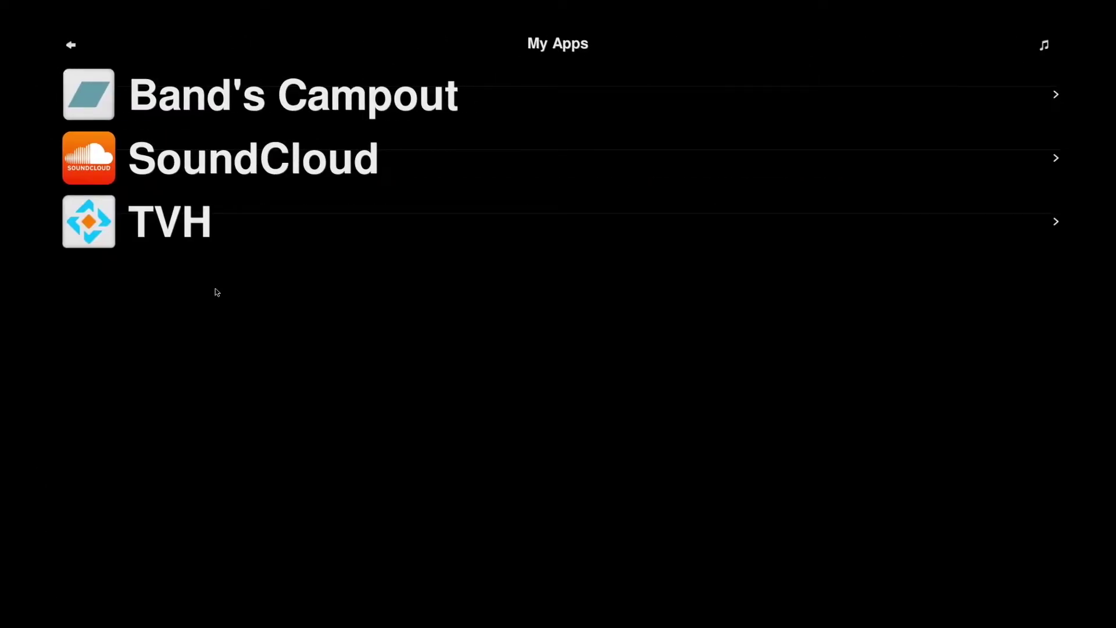
{"action": "left_click", "coordinate": [199, 105]}
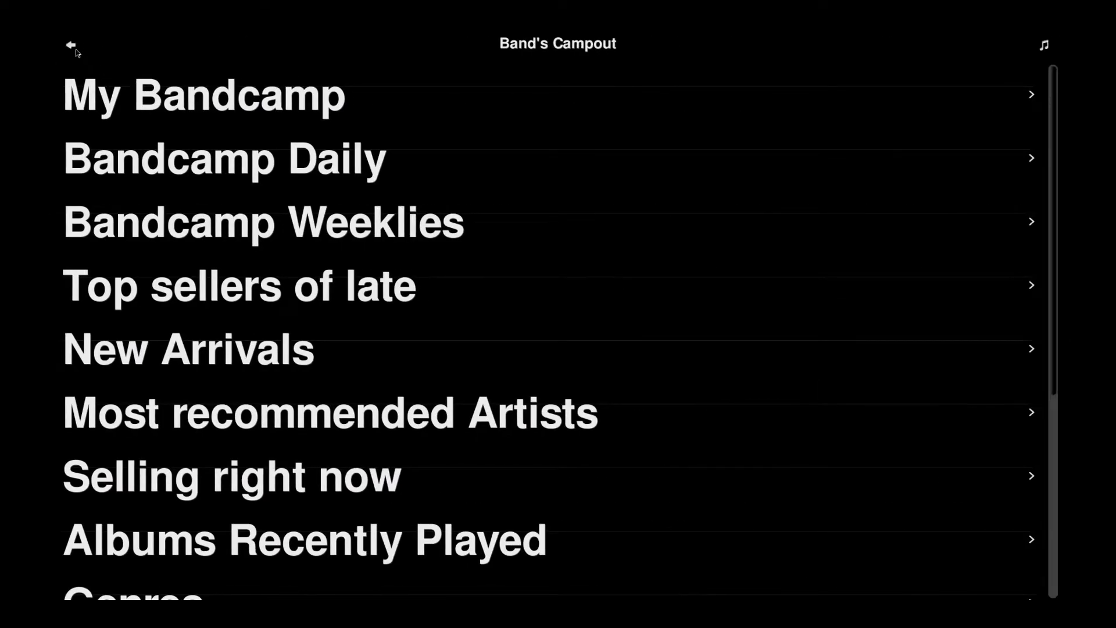
{"action": "left_click", "coordinate": [75, 49]}
{"action": "left_click", "coordinate": [160, 158]}
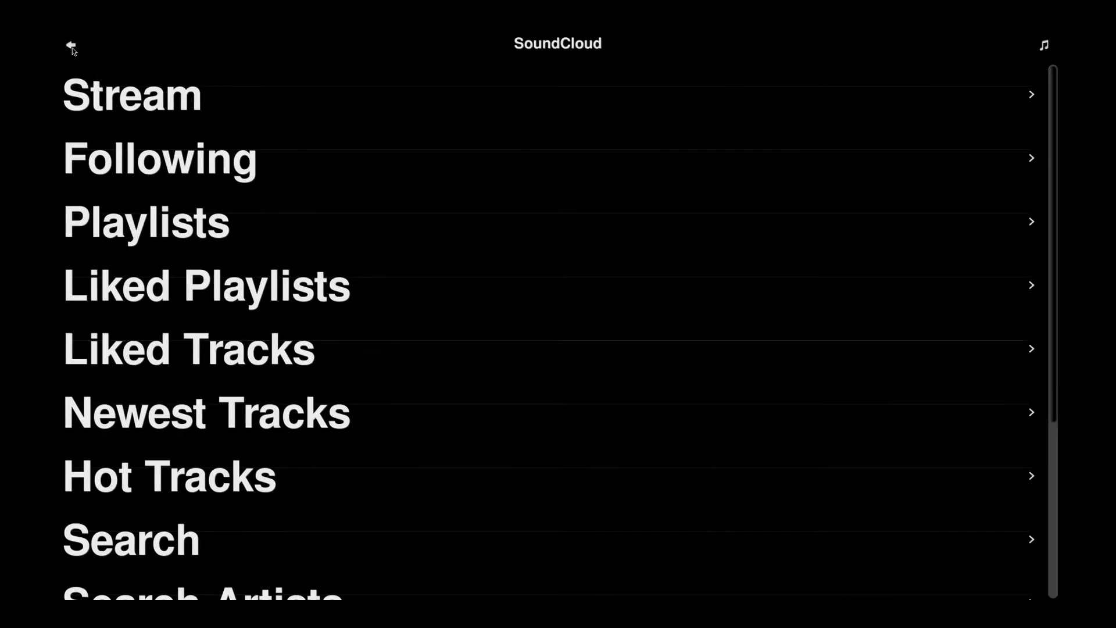
{"action": "left_click", "coordinate": [72, 48]}
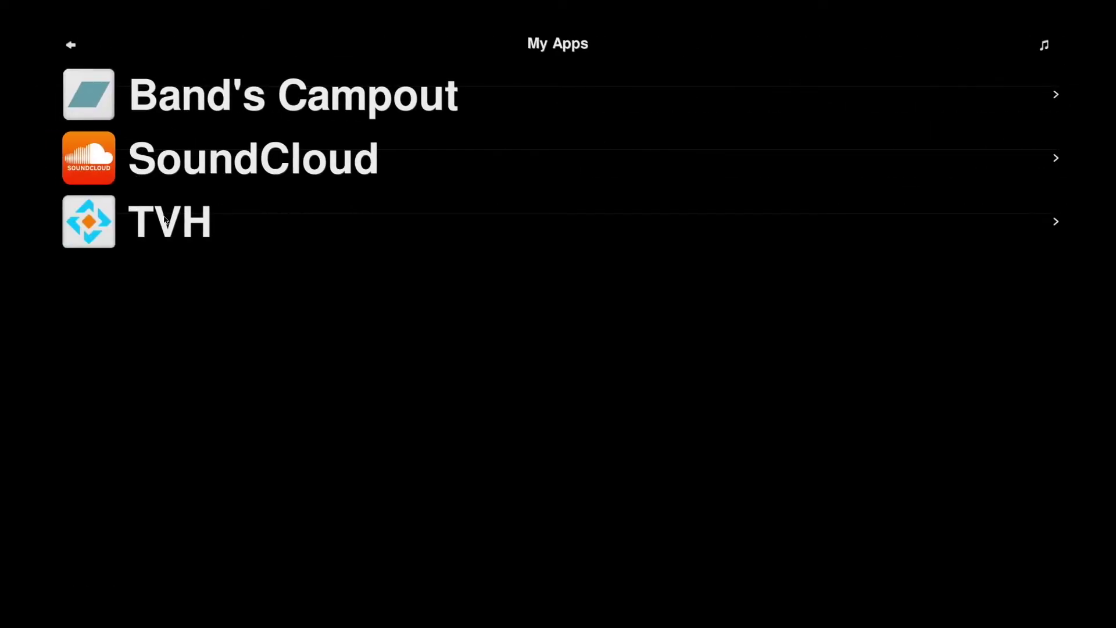
View the TVH app's Radio channels, then return through My Apps to the main menu
{"action": "left_click", "coordinate": [165, 220]}
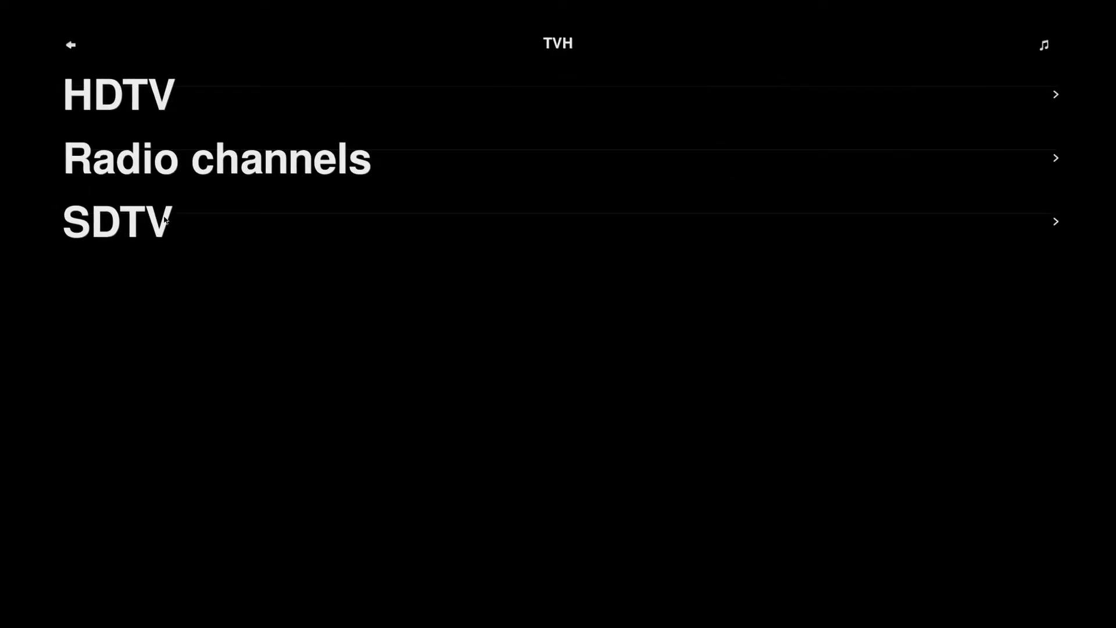
{"action": "left_click", "coordinate": [146, 167]}
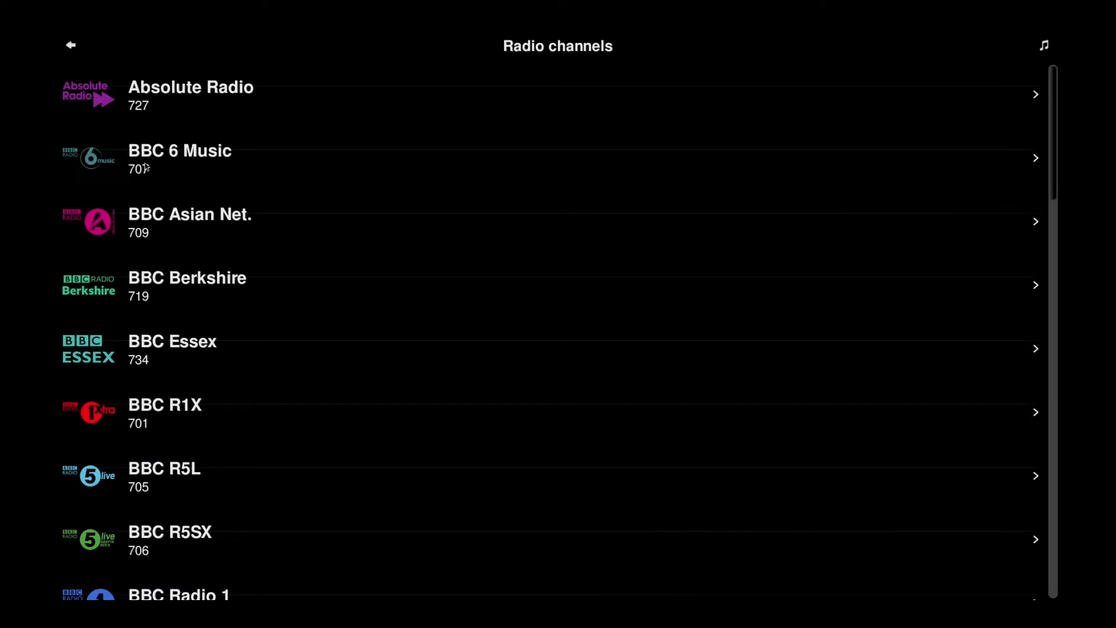
{"action": "left_click", "coordinate": [69, 51]}
{"action": "left_click", "coordinate": [71, 46]}
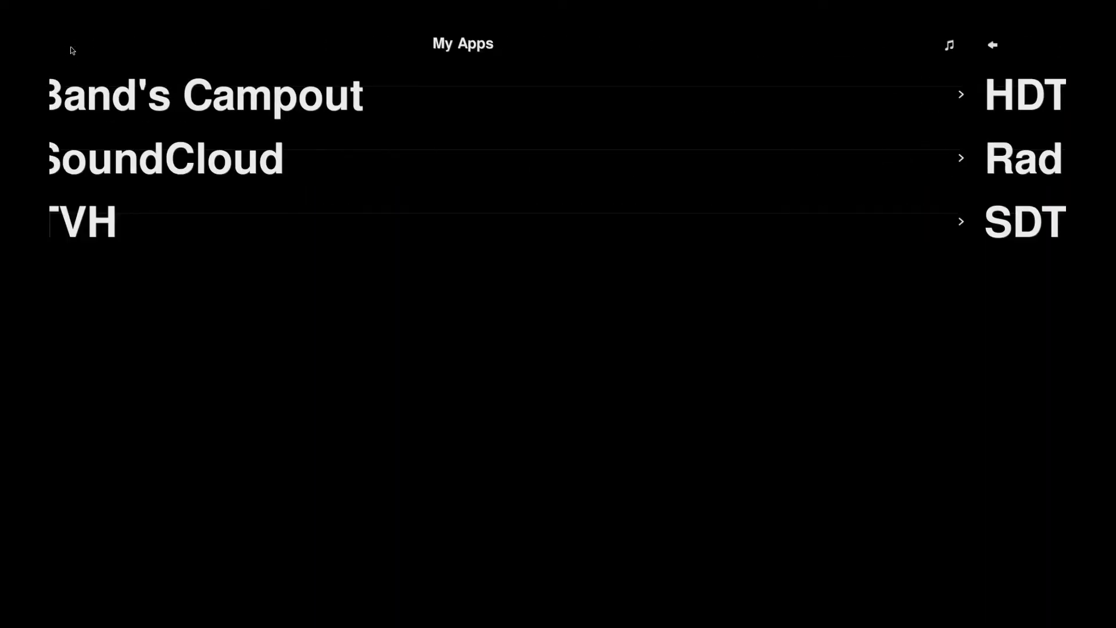
{"action": "left_click", "coordinate": [71, 46]}
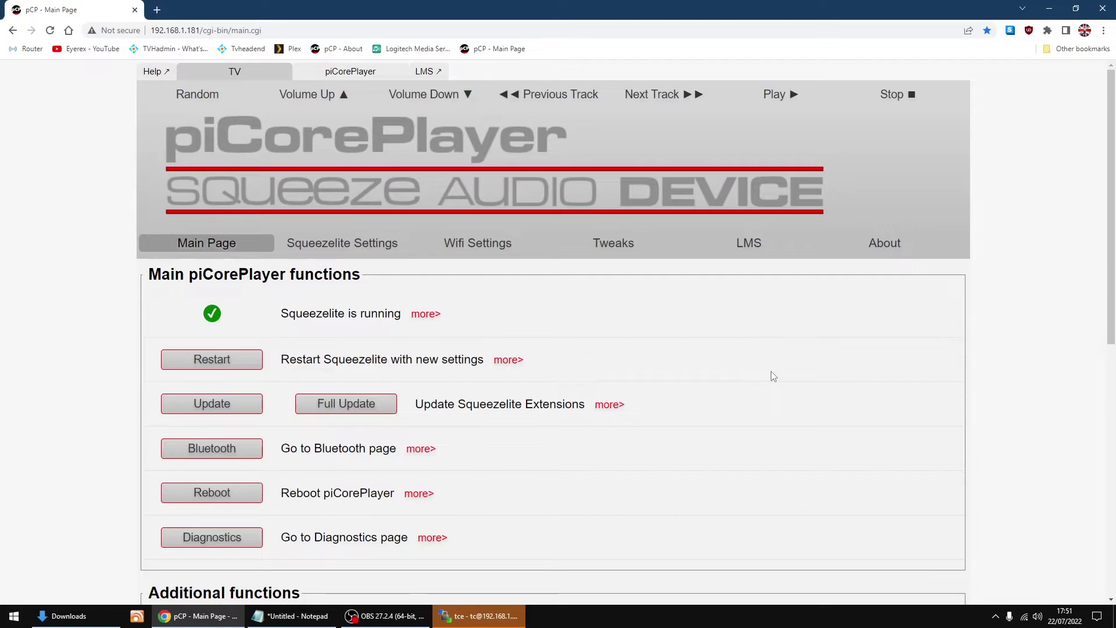
Show the Tweaks page's Jivelite Setup section with the current VU meter, Kolossos Oval
{"action": "left_click", "coordinate": [616, 244]}
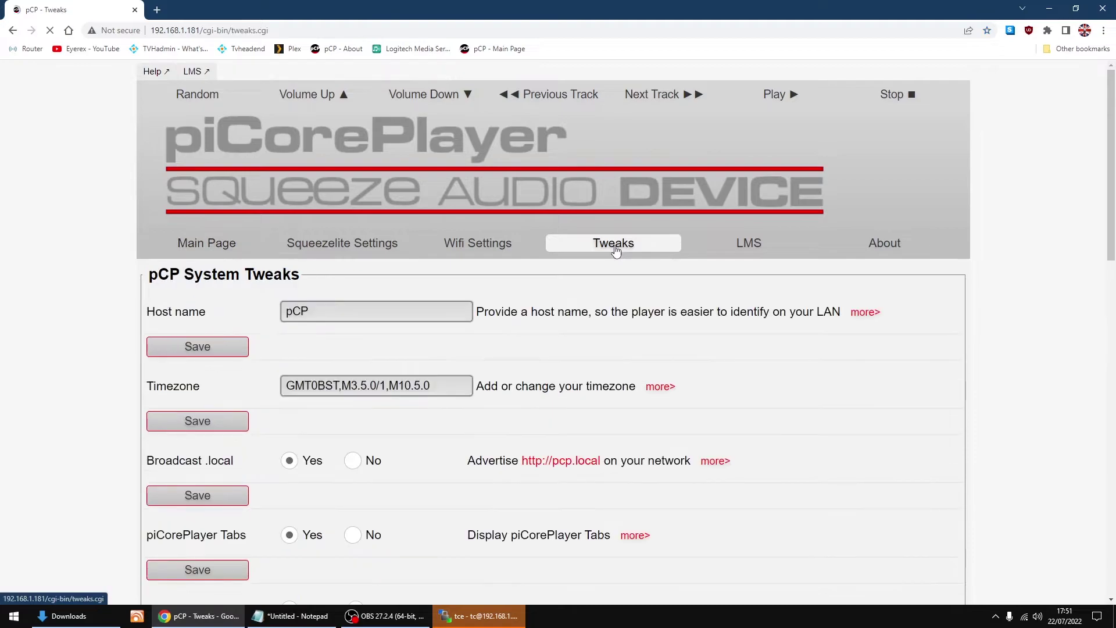
{"action": "scroll", "coordinate": [536, 352], "scroll_direction": "down", "scroll_amount": 4}
{"action": "scroll", "coordinate": [536, 354], "scroll_direction": "down", "scroll_amount": 12}
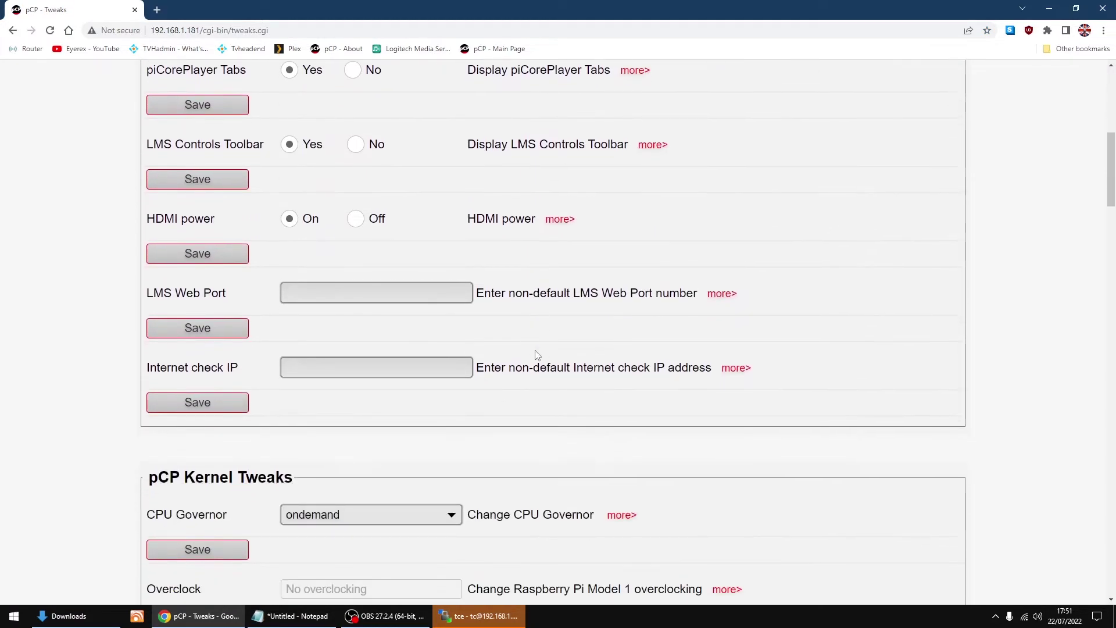
{"action": "scroll", "coordinate": [536, 351], "scroll_direction": "down", "scroll_amount": 9}
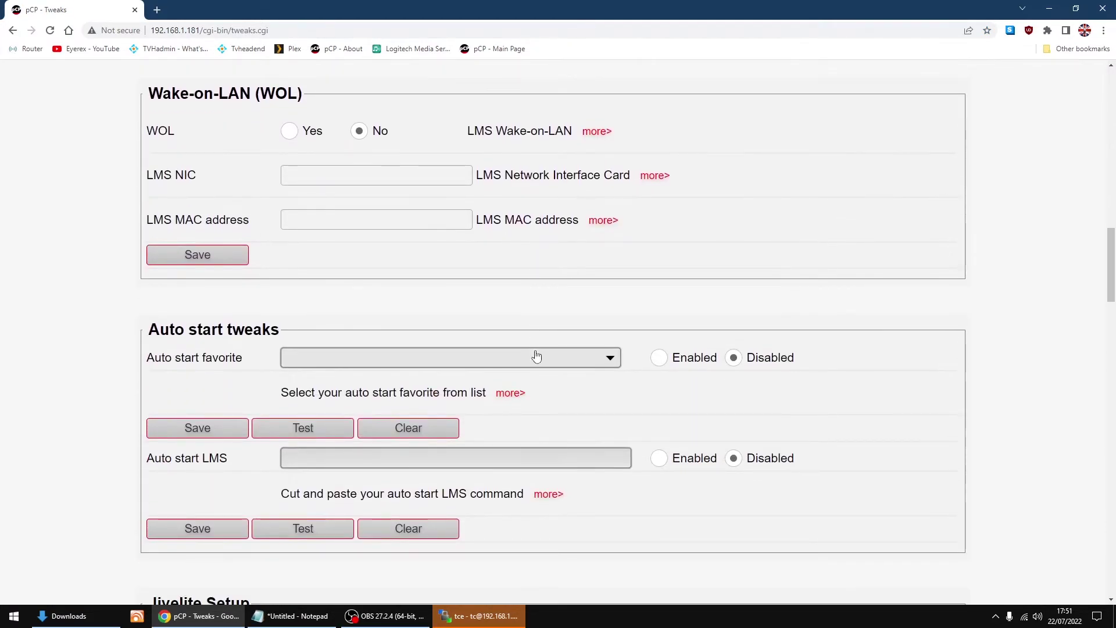
{"action": "scroll", "coordinate": [535, 356], "scroll_direction": "down", "scroll_amount": 1}
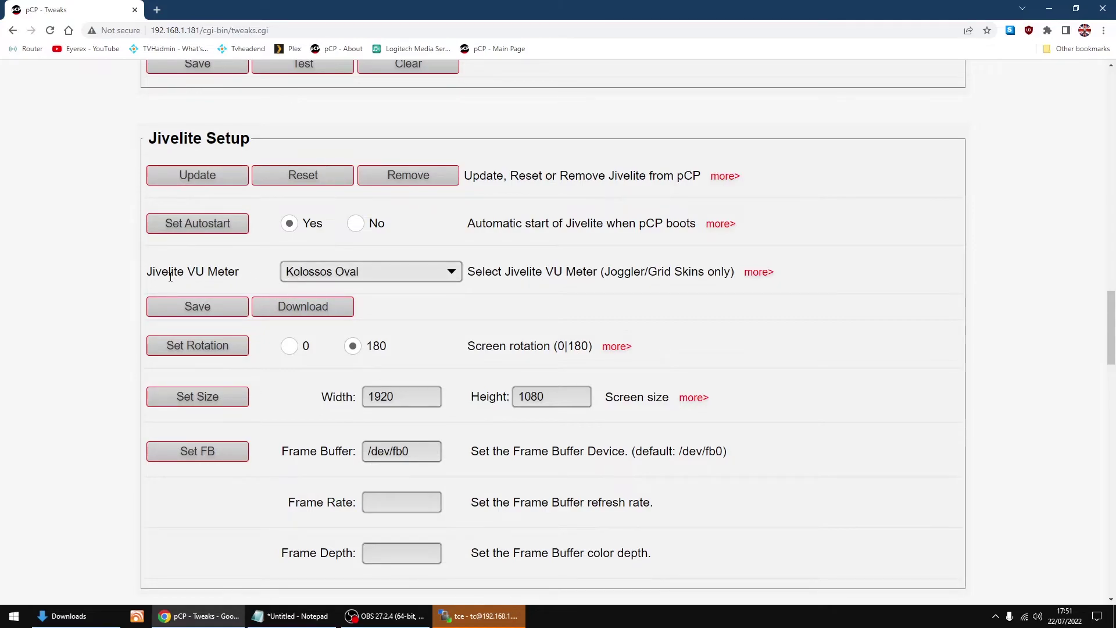
Choose Blue Glow as the Jivelite VU meter and save it
{"action": "left_click", "coordinate": [455, 277]}
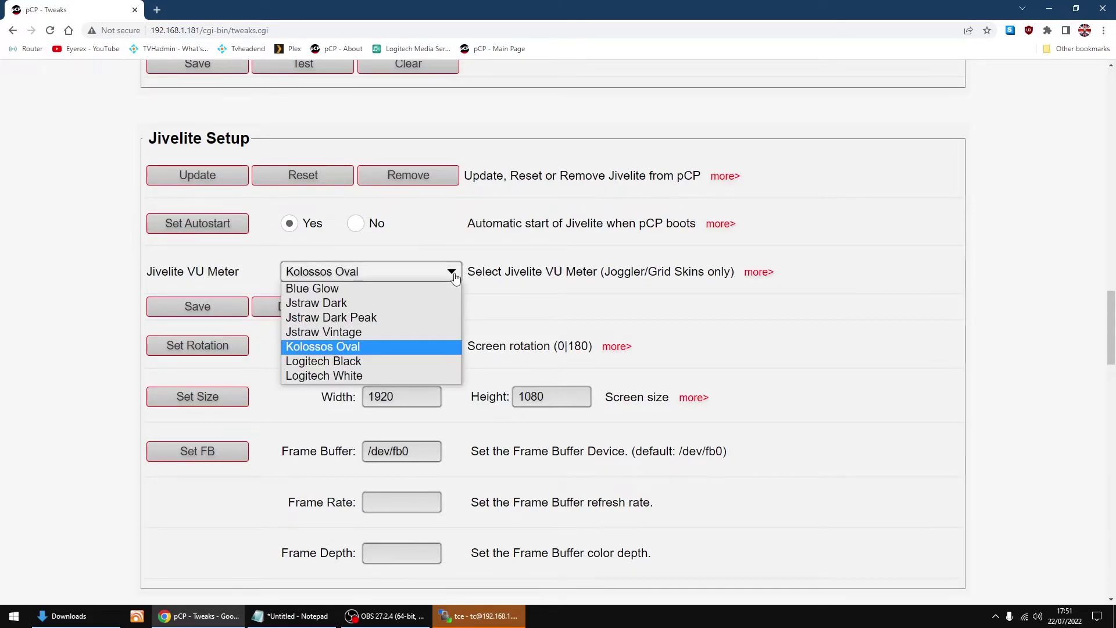
{"action": "left_click", "coordinate": [382, 288]}
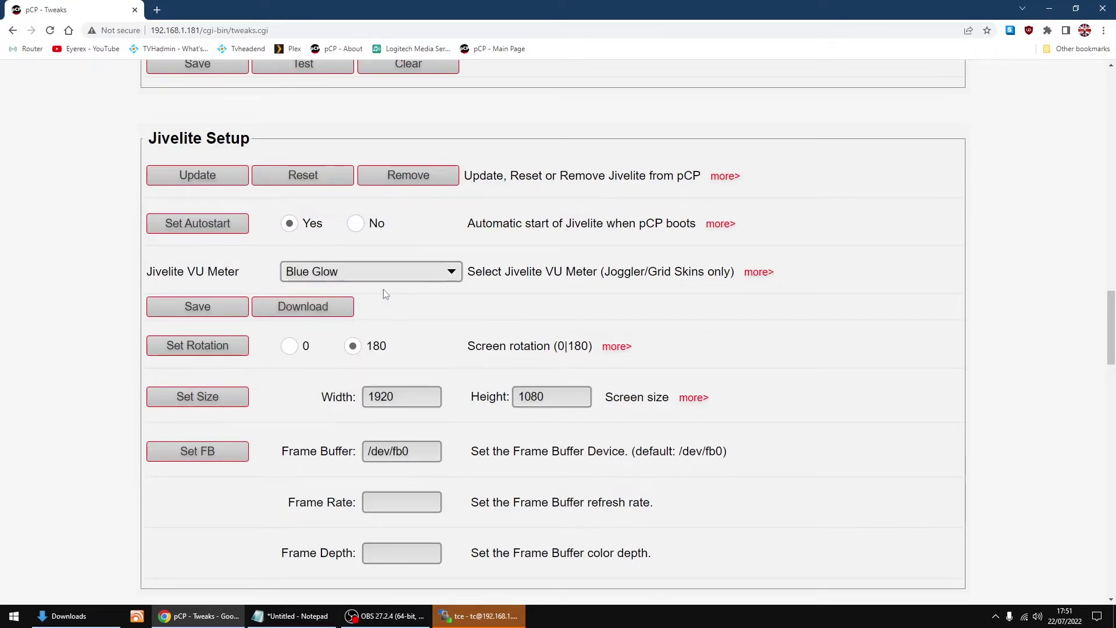
{"action": "left_click", "coordinate": [195, 310]}
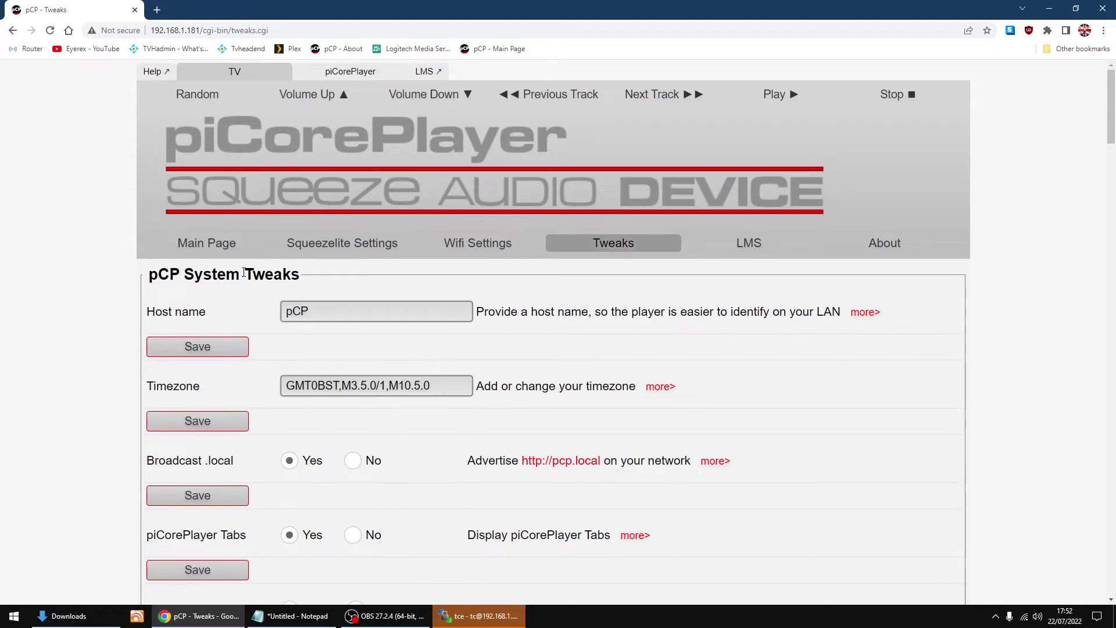
From the piCorePlayer Main Page, reboot the player and confirm the Reboot TV? prompt
{"action": "left_click", "coordinate": [219, 249]}
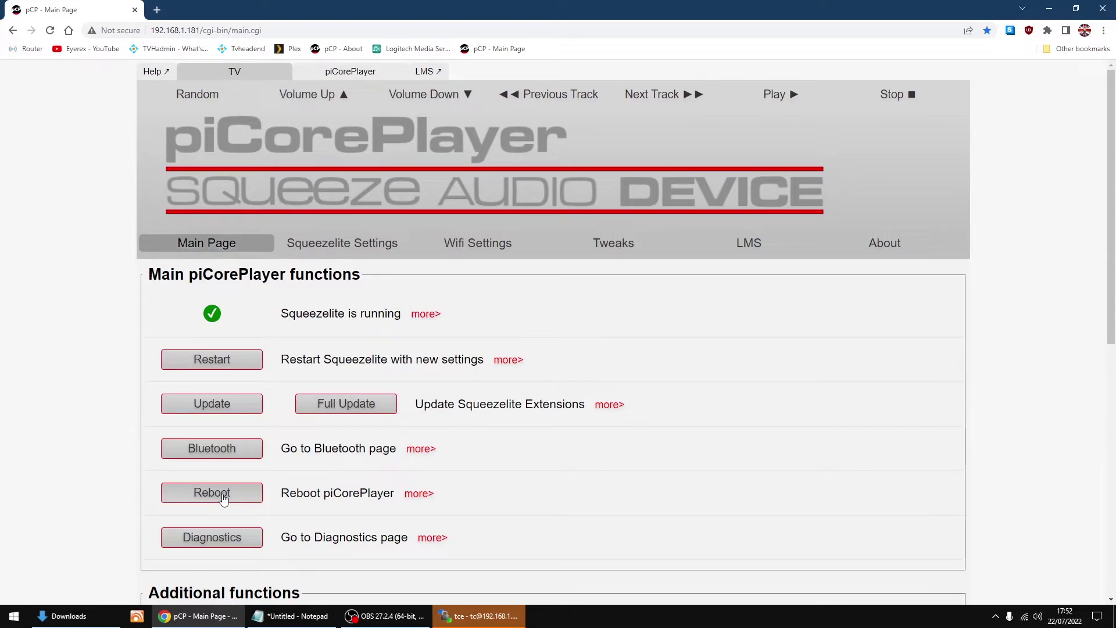
{"action": "left_click", "coordinate": [223, 498]}
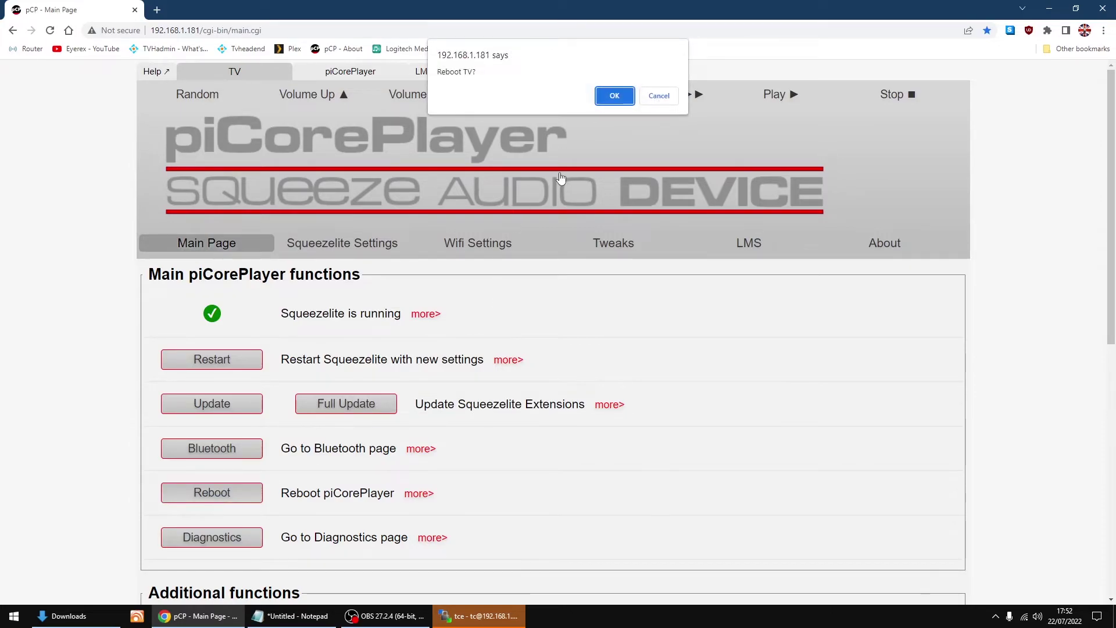
{"action": "left_click", "coordinate": [614, 97]}
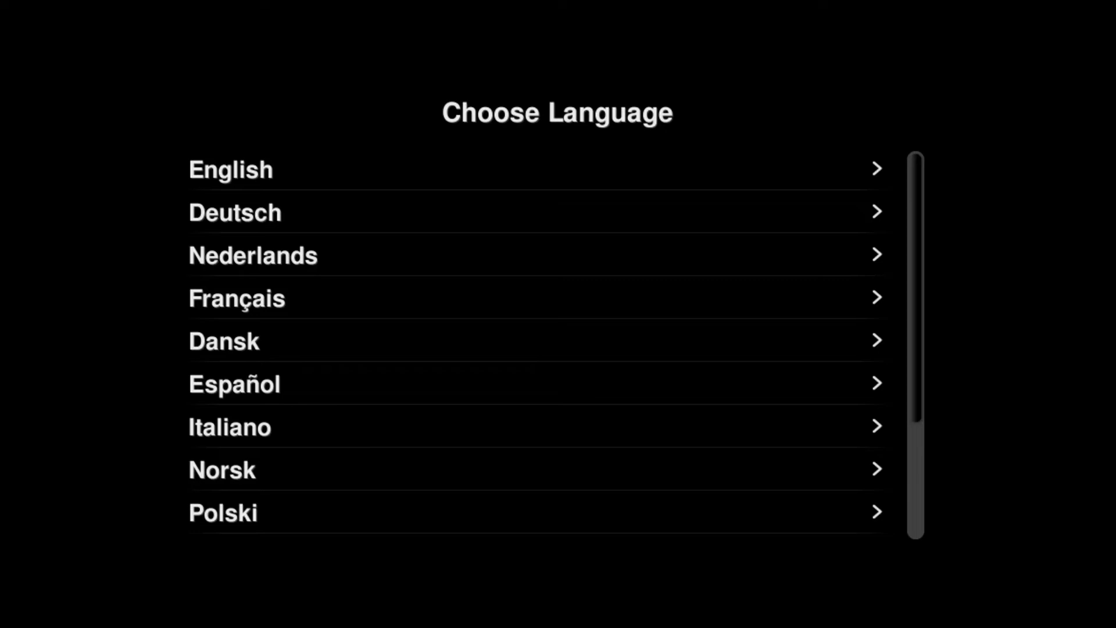
Choose English, then apply the JogglerHD skin and keep it
{"action": "left_click", "coordinate": [247, 176]}
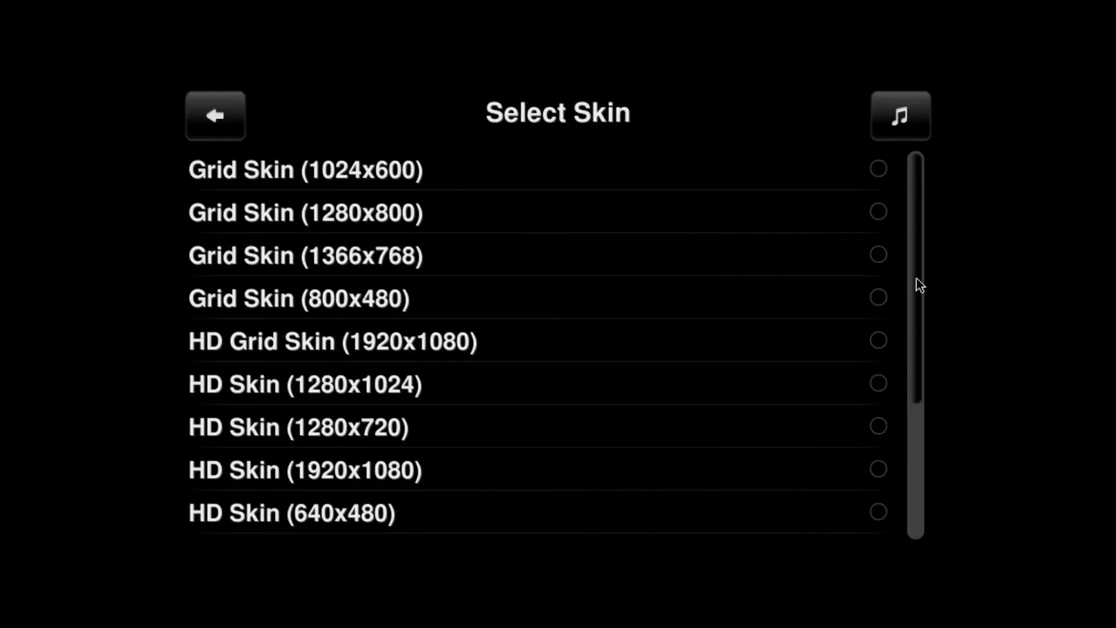
{"action": "left_click_drag", "start_coordinate": [922, 364], "coordinate": [906, 456]}
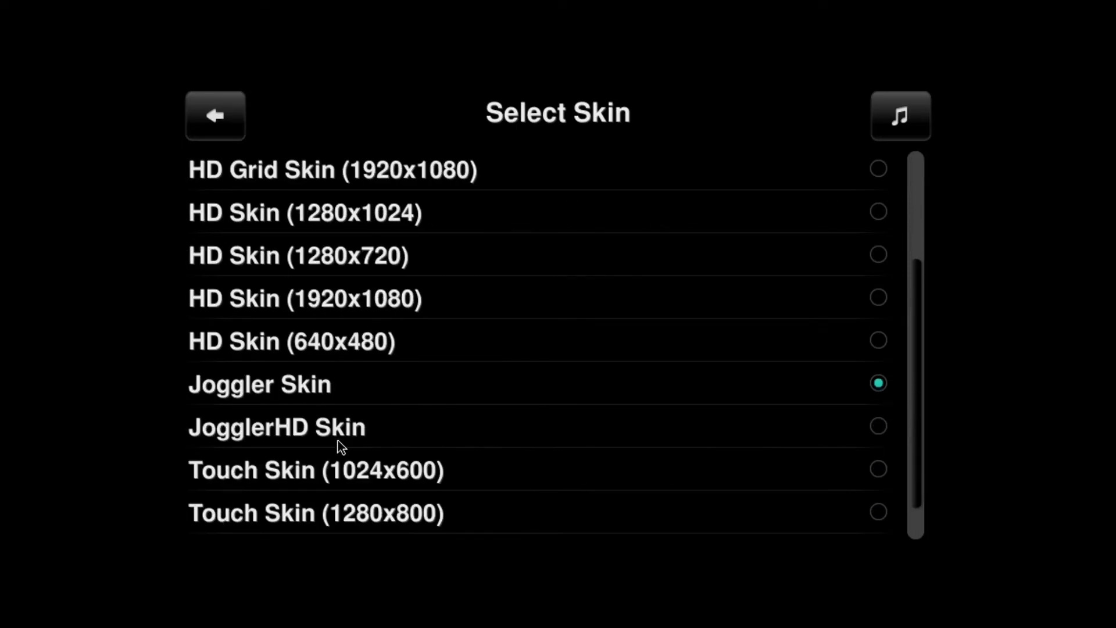
{"action": "left_click", "coordinate": [298, 432]}
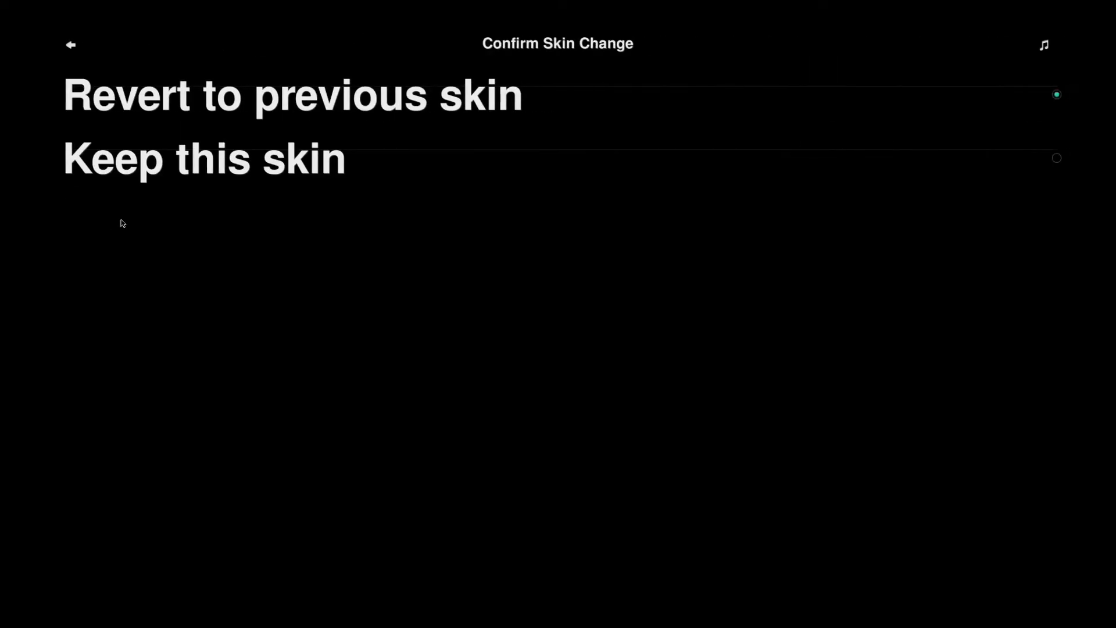
{"action": "left_click", "coordinate": [152, 164]}
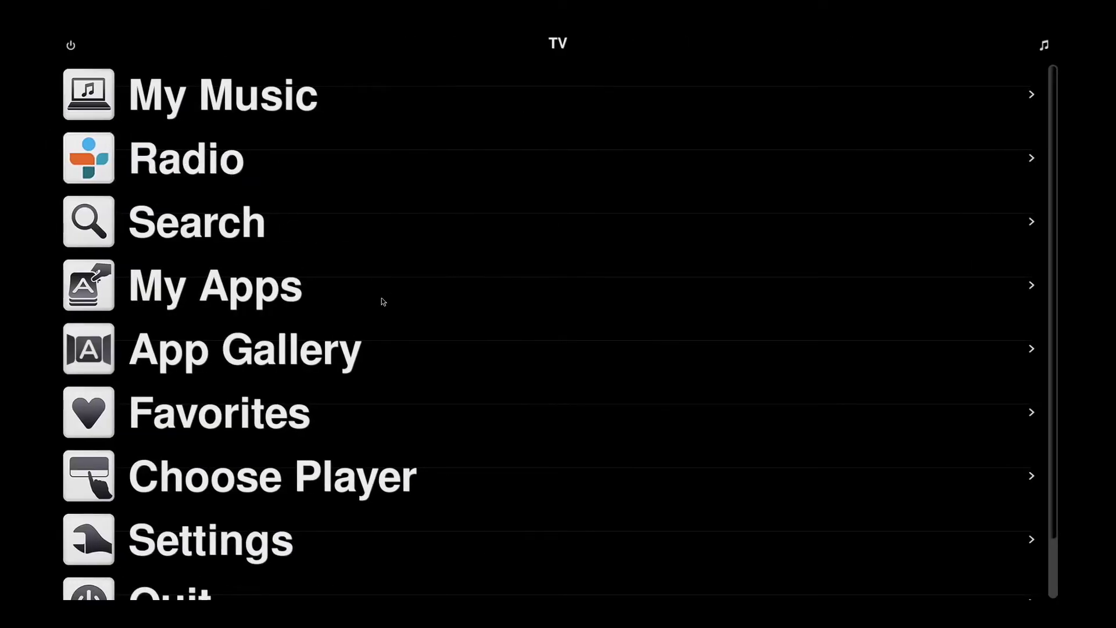
Open Jivelite's Settings menu and scroll through its options
{"action": "left_click", "coordinate": [207, 547]}
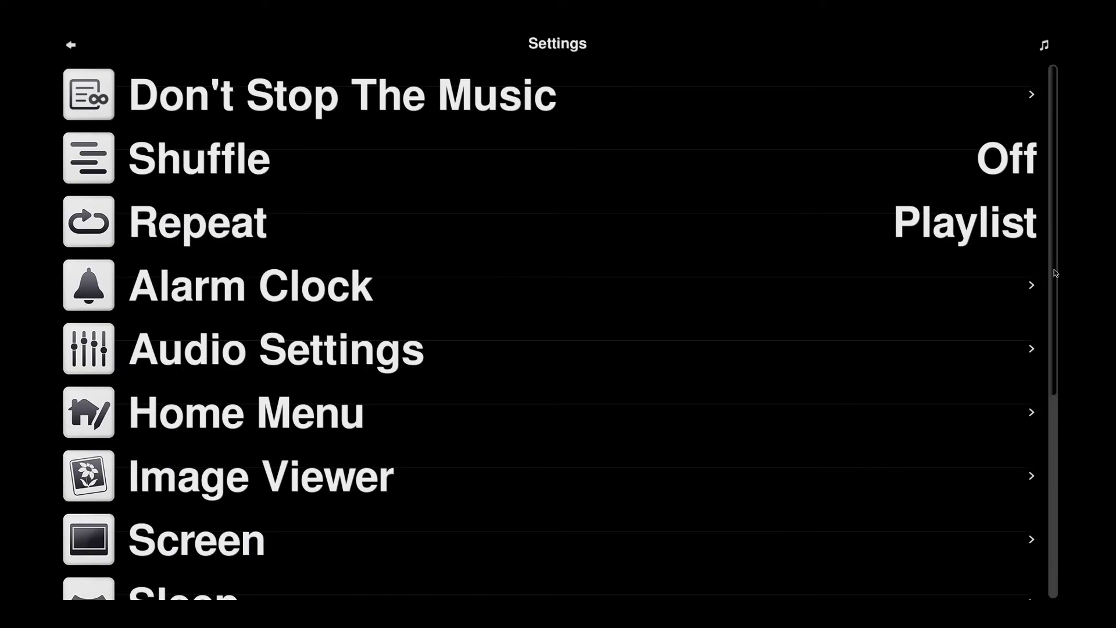
{"action": "scroll", "coordinate": [1050, 369], "scroll_direction": "down", "scroll_amount": 1}
{"action": "scroll", "coordinate": [1041, 424], "scroll_direction": "down", "scroll_amount": 2}
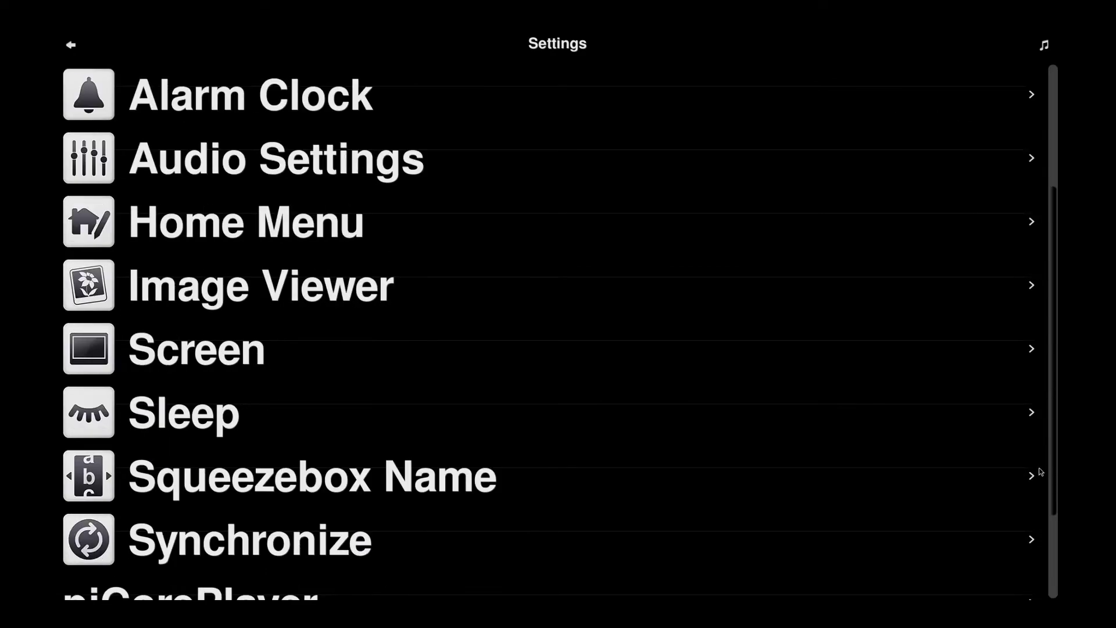